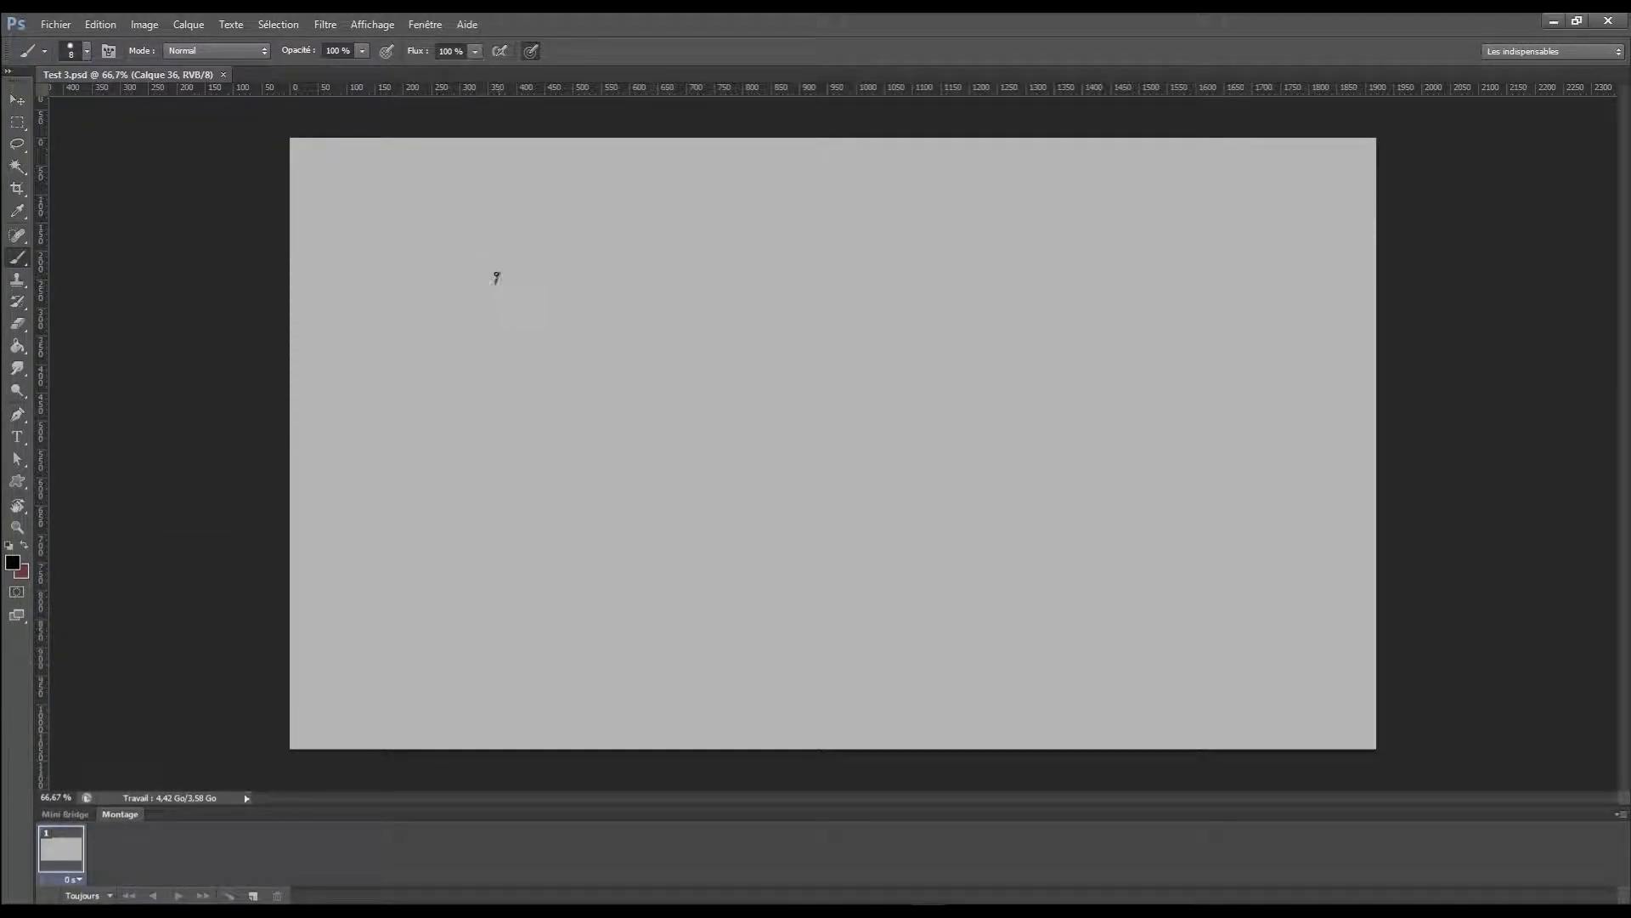
Rough out a thumbs-up sketch and an open hand with palm, thumb, fingers and forearm.
mouse_move(496, 233)
left_mouse_down()
mouse_move(495, 281)
mouse_move(468, 285)
mouse_move(500, 279)
mouse_move(461, 274)
mouse_move(498, 228)
left_mouse_up()
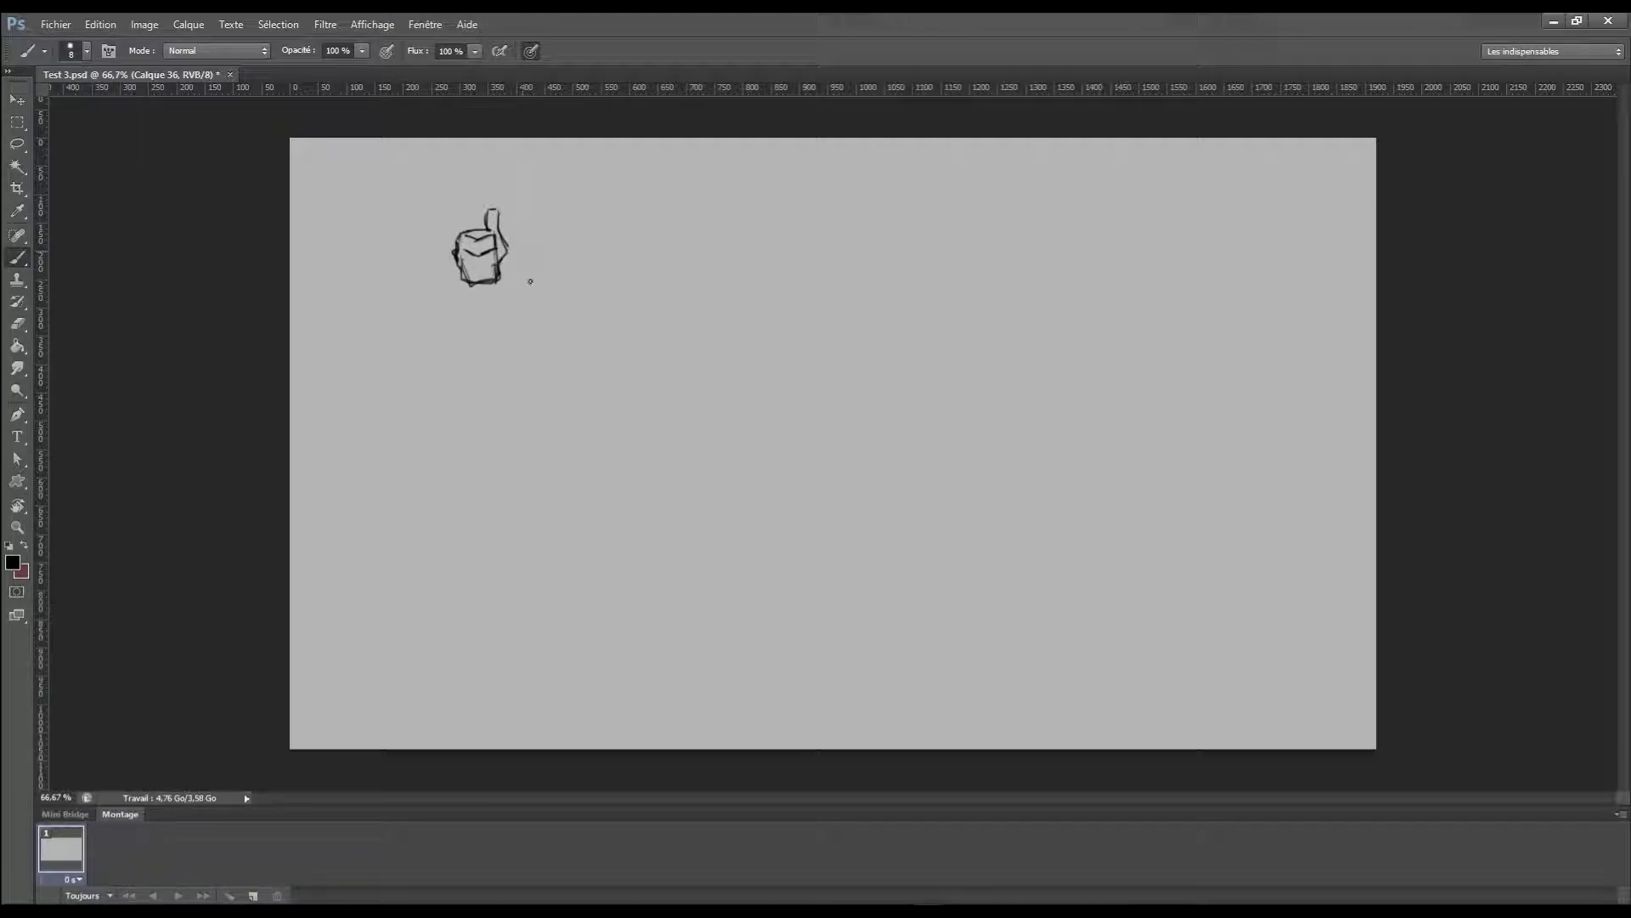
left_click_drag(479, 284, 490, 309)
left_click_drag(501, 266, 515, 286)
mouse_move(590, 261)
left_mouse_down()
mouse_move(647, 247)
mouse_move(605, 314)
left_mouse_up()
mouse_move(649, 273)
left_mouse_down()
mouse_move(673, 256)
mouse_move(643, 311)
left_mouse_up()
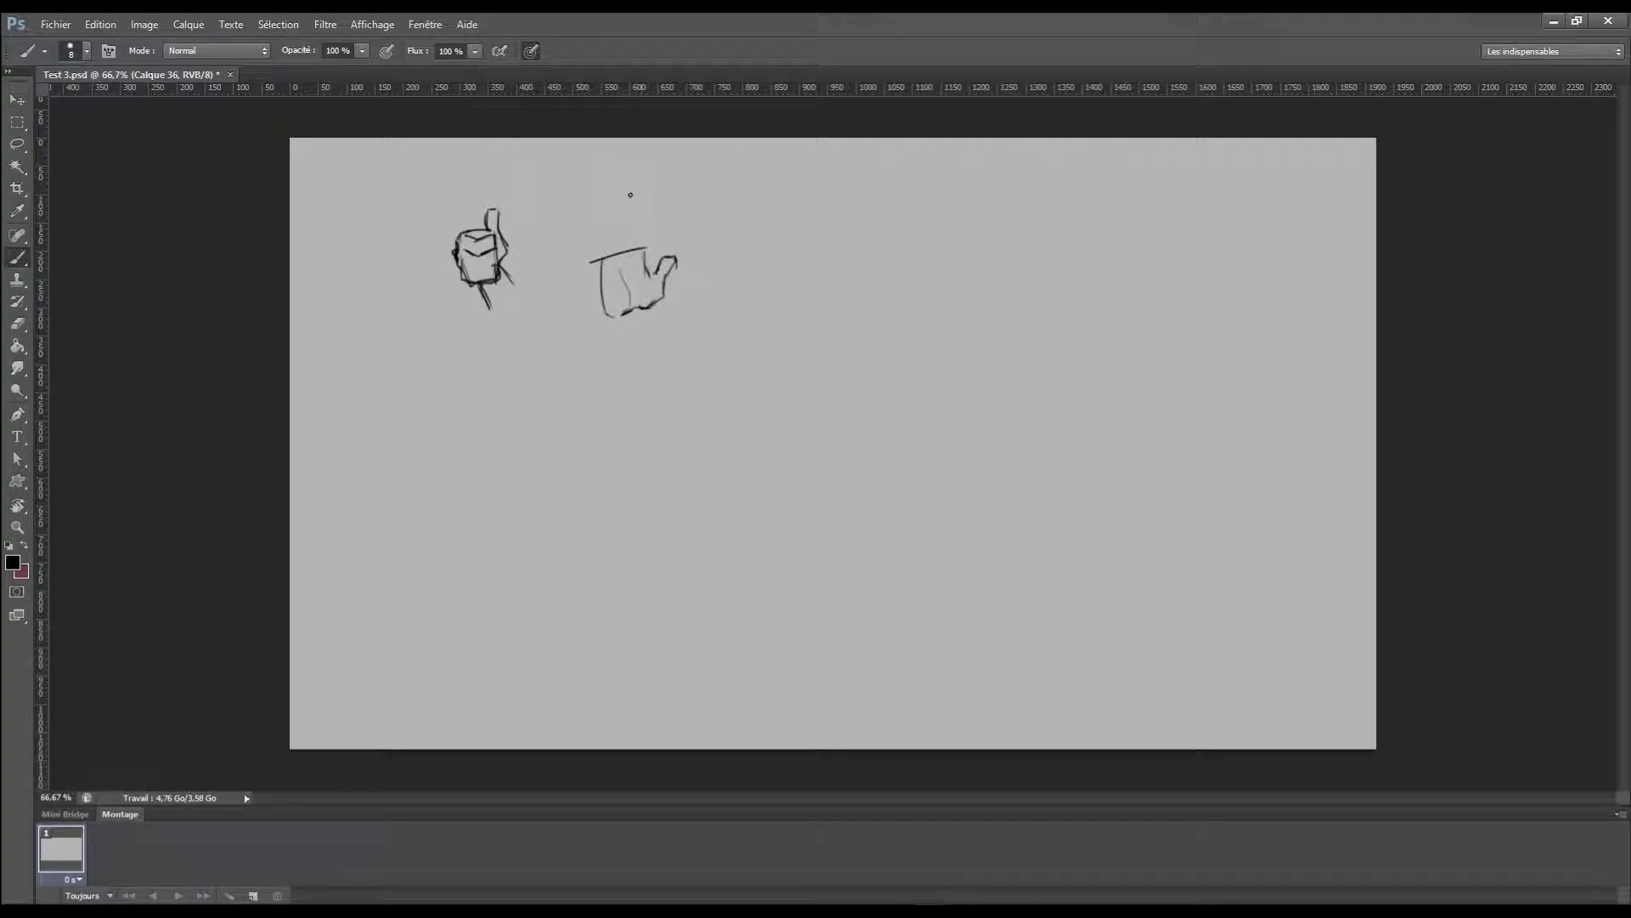
left_click_drag(630, 194, 648, 266)
mouse_move(626, 192)
left_mouse_down()
mouse_move(603, 260)
mouse_move(623, 230)
left_mouse_up()
mouse_move(602, 303)
left_mouse_down()
mouse_move(584, 324)
mouse_move(624, 348)
left_mouse_up()
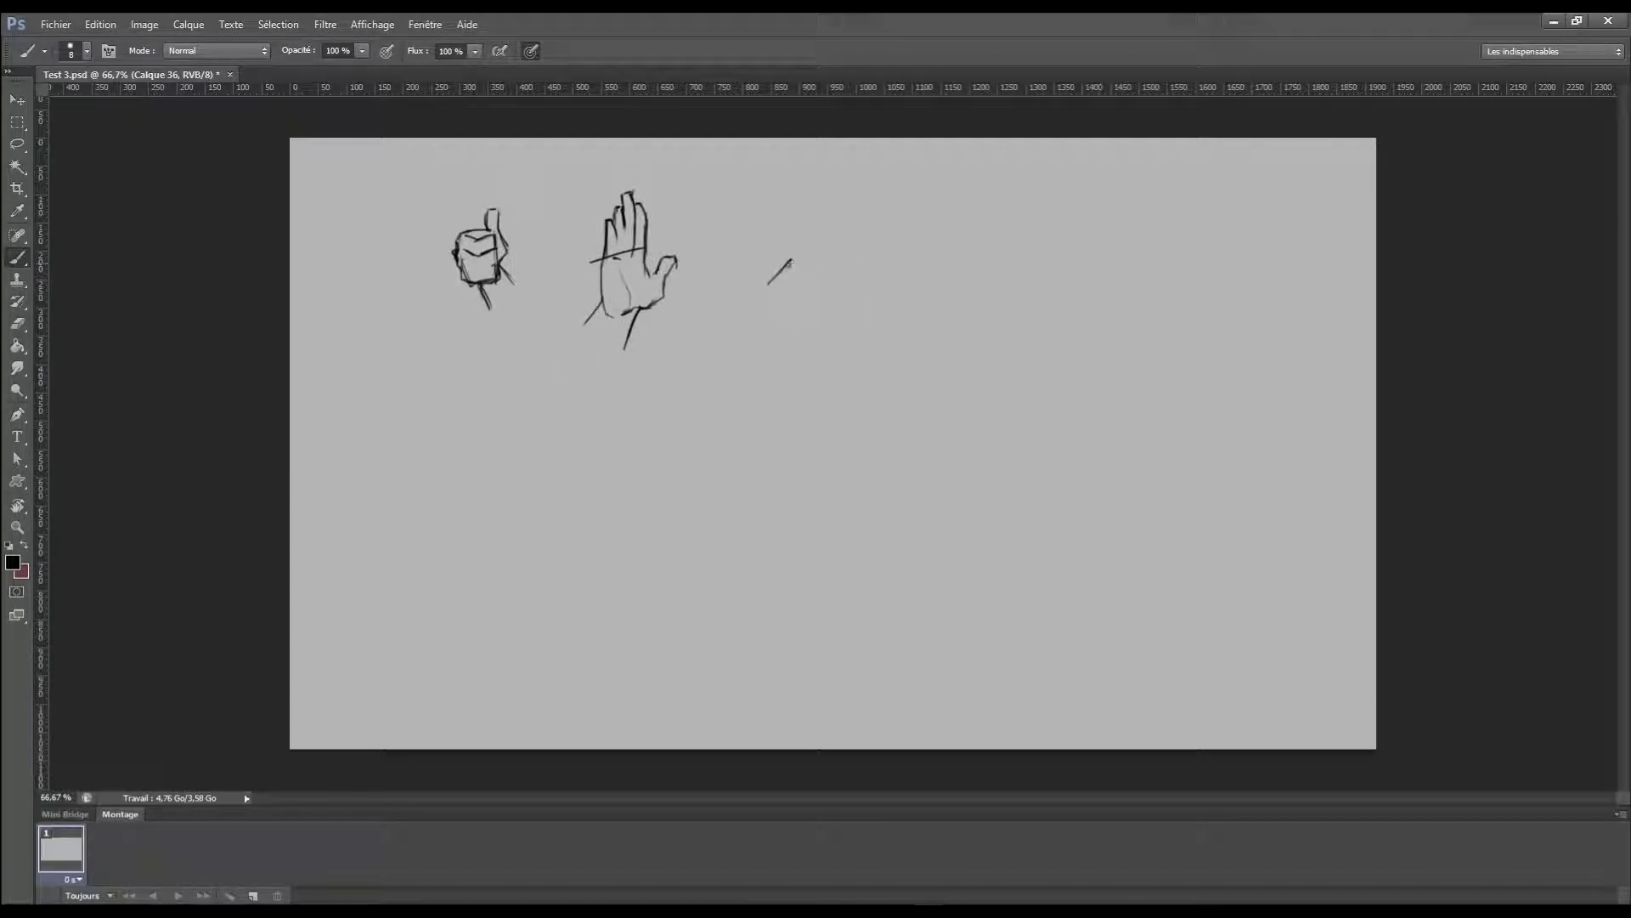
Sketch the third hand resting on its fingertips, then begin a fist below the thumbs-up.
mouse_move(788, 258)
left_mouse_down()
mouse_move(829, 267)
mouse_move(778, 292)
mouse_move(812, 292)
left_mouse_up()
mouse_move(826, 265)
left_mouse_down()
mouse_move(837, 310)
mouse_move(750, 311)
mouse_move(751, 296)
left_mouse_up()
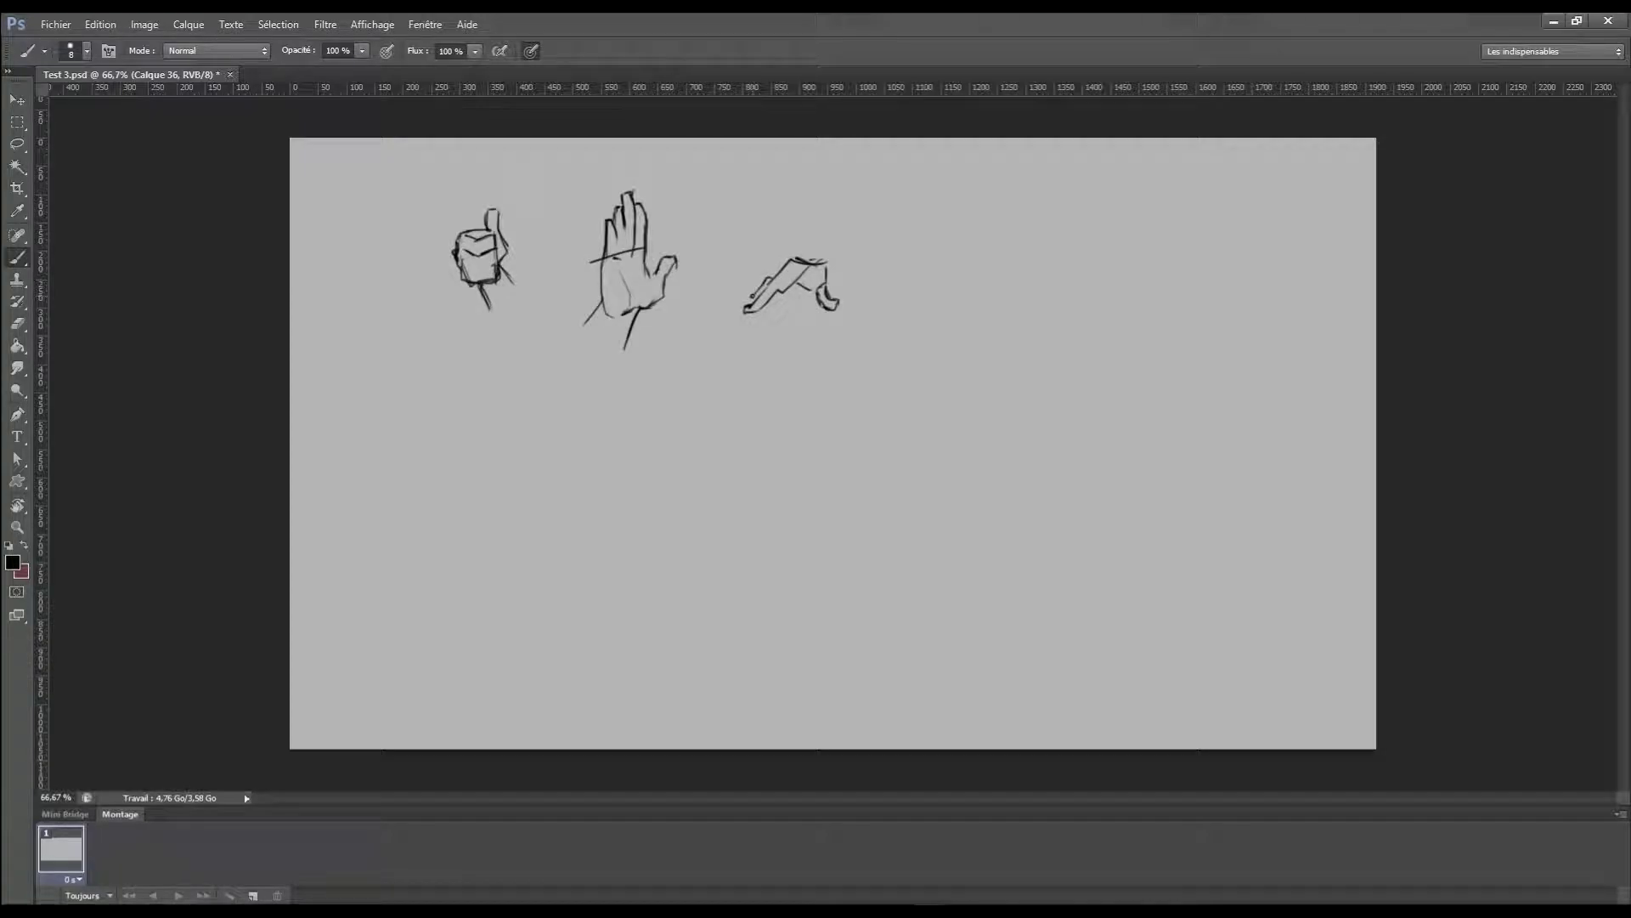
left_click_drag(797, 287, 784, 309)
left_click_drag(811, 247, 783, 272)
left_click_drag(825, 213, 808, 248)
left_click_drag(855, 223, 826, 265)
mouse_move(459, 407)
left_mouse_down()
mouse_move(509, 396)
mouse_move(515, 439)
mouse_move(474, 473)
left_mouse_up()
mouse_move(512, 444)
left_mouse_down()
mouse_move(508, 465)
mouse_move(523, 425)
mouse_move(463, 407)
mouse_move(498, 415)
mouse_move(474, 435)
left_mouse_up()
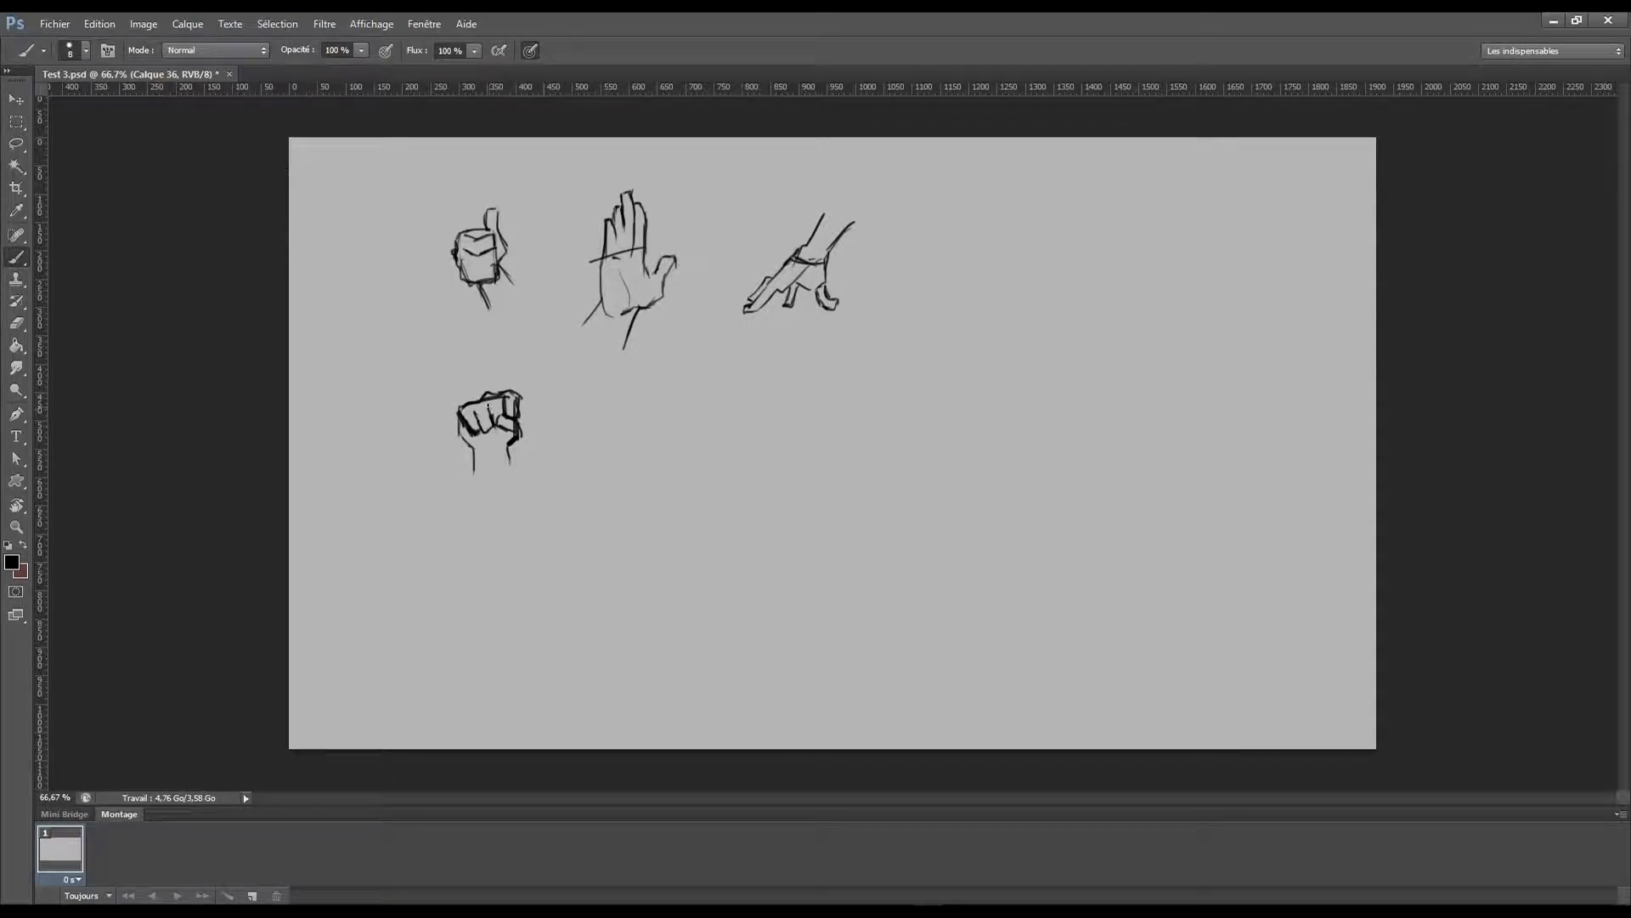
Outline the fist's wrist and sketch a fifth hand with a hatched handle beside it.
mouse_move(508, 444)
left_mouse_down()
mouse_move(512, 479)
mouse_move(472, 479)
left_mouse_up()
mouse_move(610, 435)
left_mouse_down()
mouse_move(627, 423)
mouse_move(635, 473)
mouse_move(599, 483)
mouse_move(592, 448)
left_mouse_up()
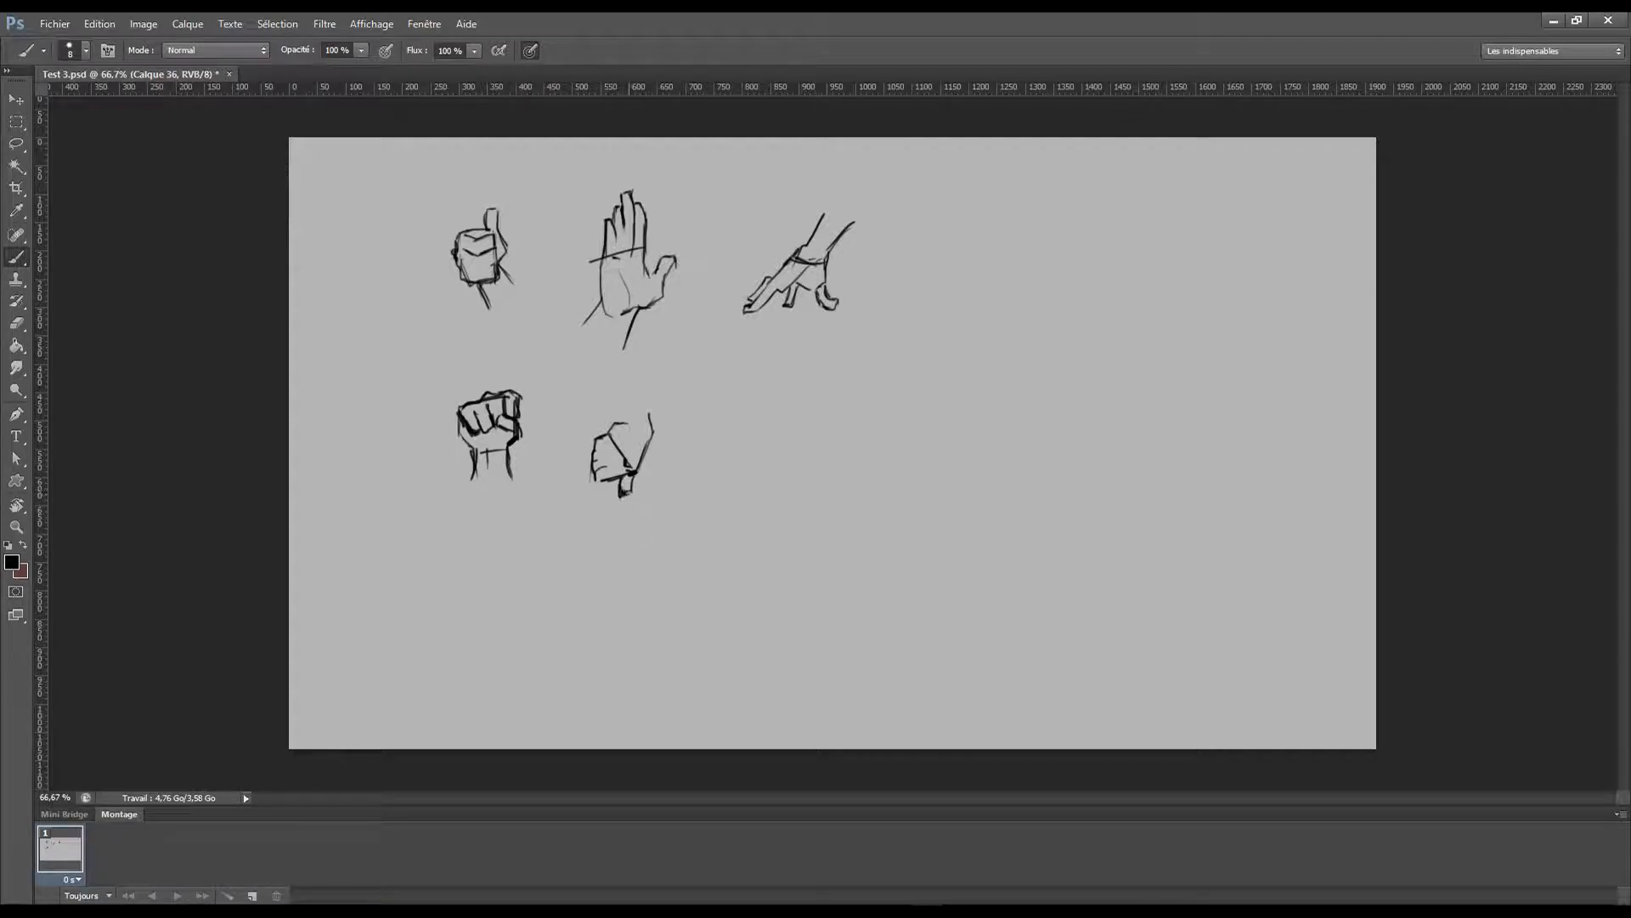
left_click_drag(607, 486, 605, 538)
mouse_move(623, 493)
left_mouse_down()
mouse_move(617, 517)
mouse_move(608, 496)
left_mouse_up()
left_click_drag(615, 501, 605, 511)
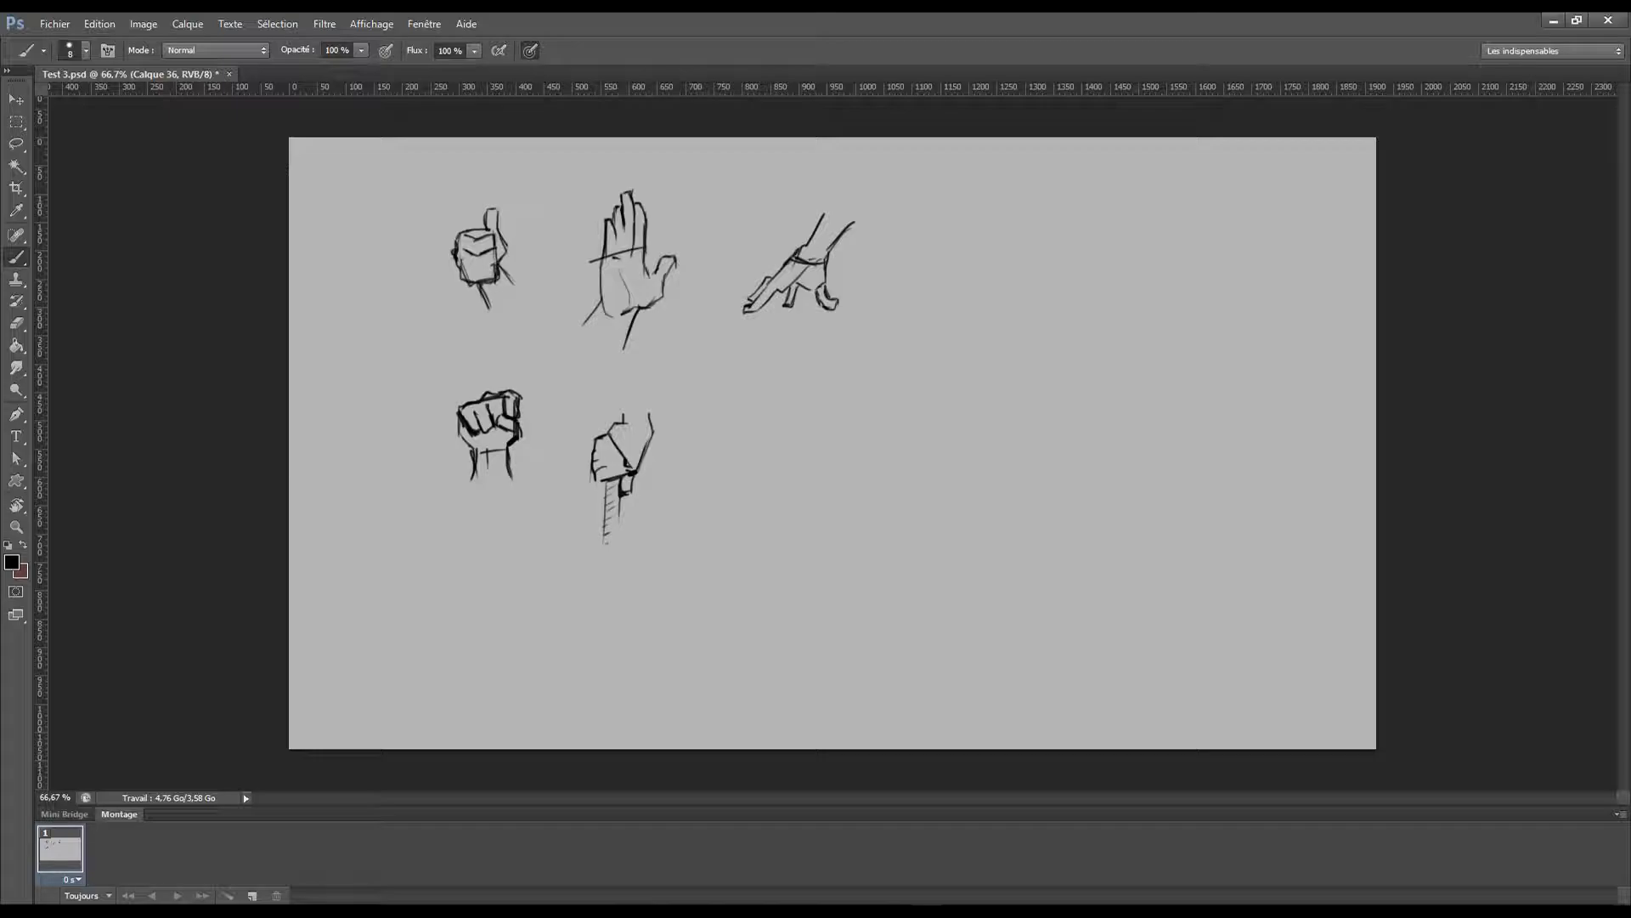
key("ctrl+plus")
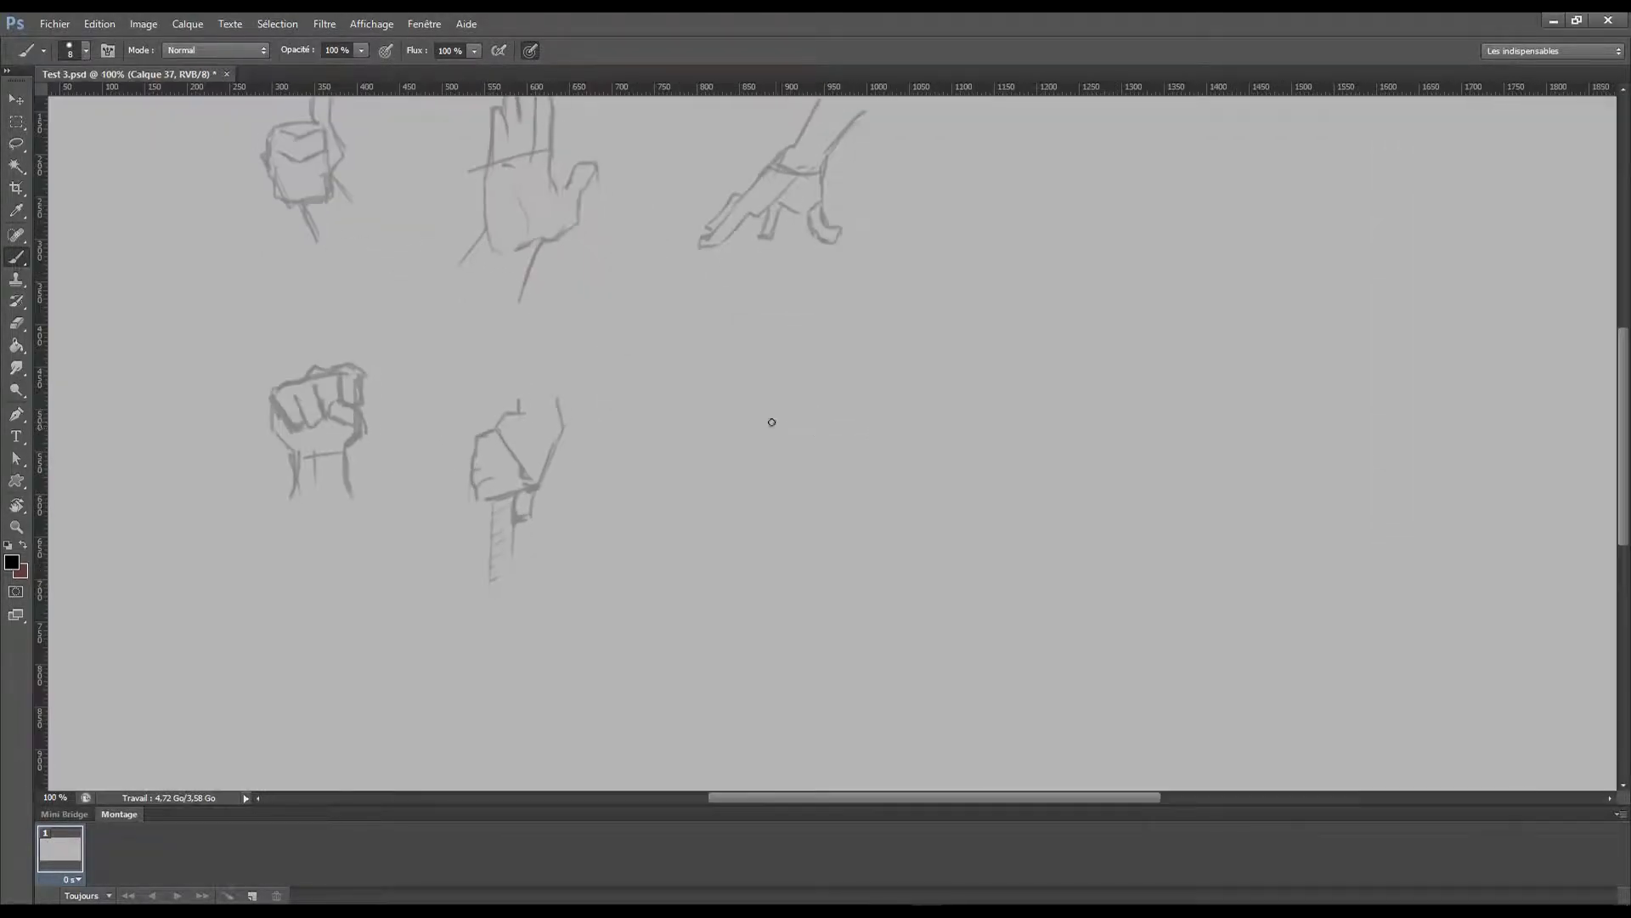
Ink the thumbs-up in black: raised thumb, fist top edge, curled fingers, knuckle and forearm.
key("ctrl+plus")
mouse_move(724, 285)
left_mouse_down()
mouse_move(720, 348)
mouse_move(758, 357)
left_mouse_up()
mouse_move(656, 368)
left_mouse_down()
mouse_move(718, 375)
mouse_move(745, 412)
mouse_move(748, 483)
mouse_move(744, 508)
mouse_move(628, 399)
mouse_move(661, 514)
mouse_move(744, 508)
left_mouse_up()
key("ctrl+z")
left_click_drag(643, 362, 736, 350)
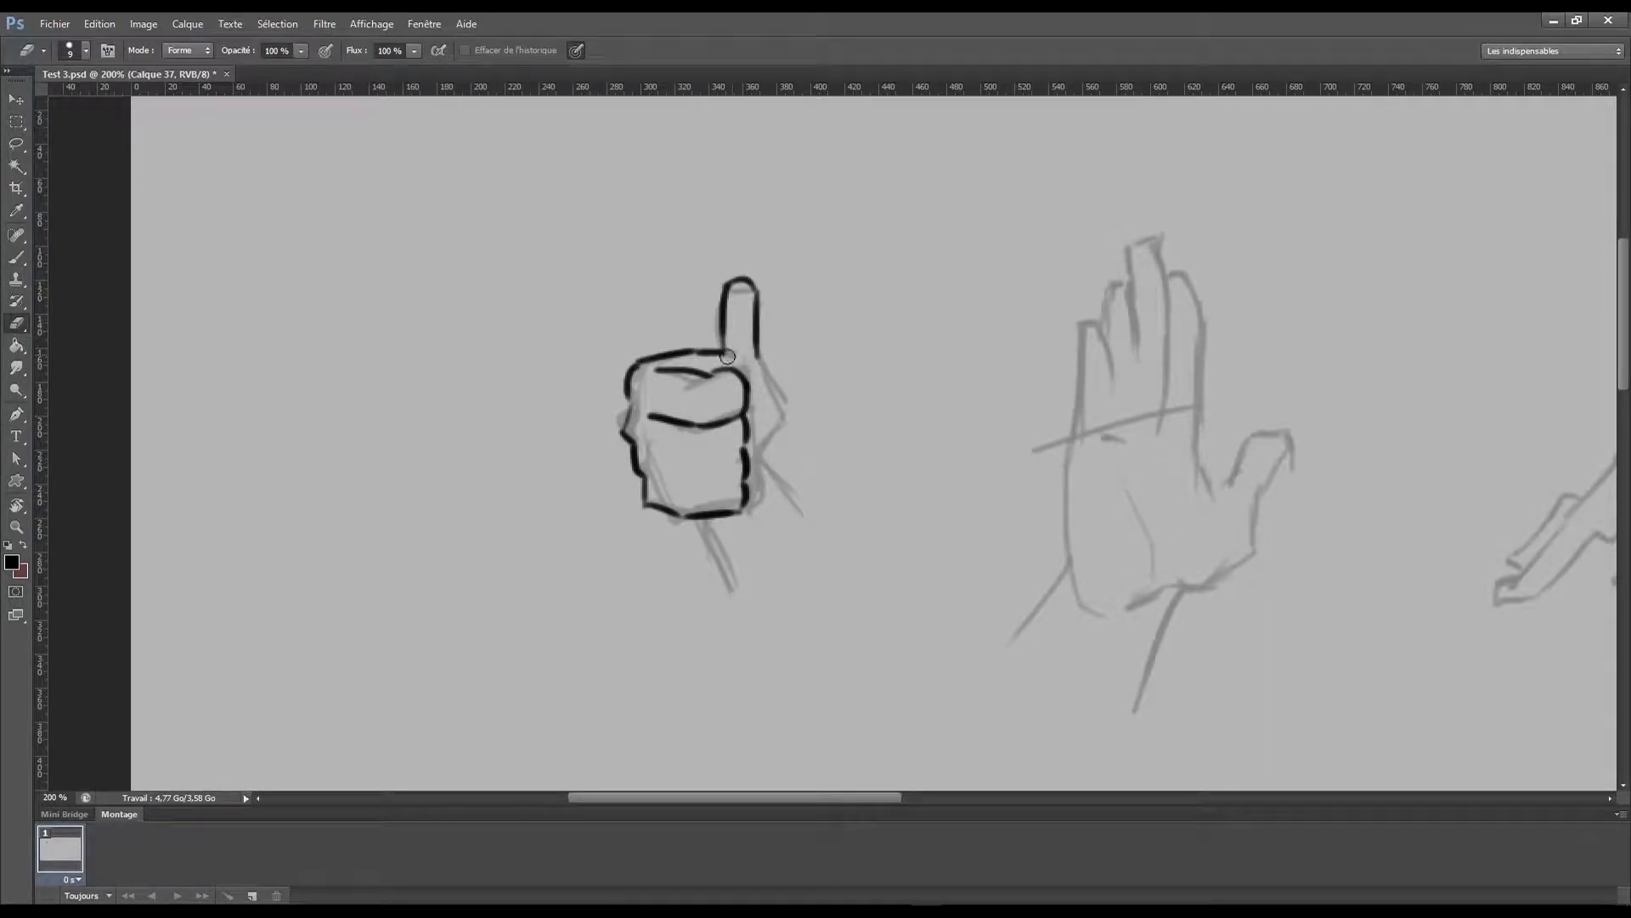
left_click_drag(698, 520, 738, 594)
left_click_drag(758, 461, 827, 529)
mouse_move(759, 359)
left_mouse_down()
mouse_move(786, 416)
mouse_move(748, 463)
mouse_move(749, 510)
left_mouse_up()
left_click_drag(701, 458, 724, 452)
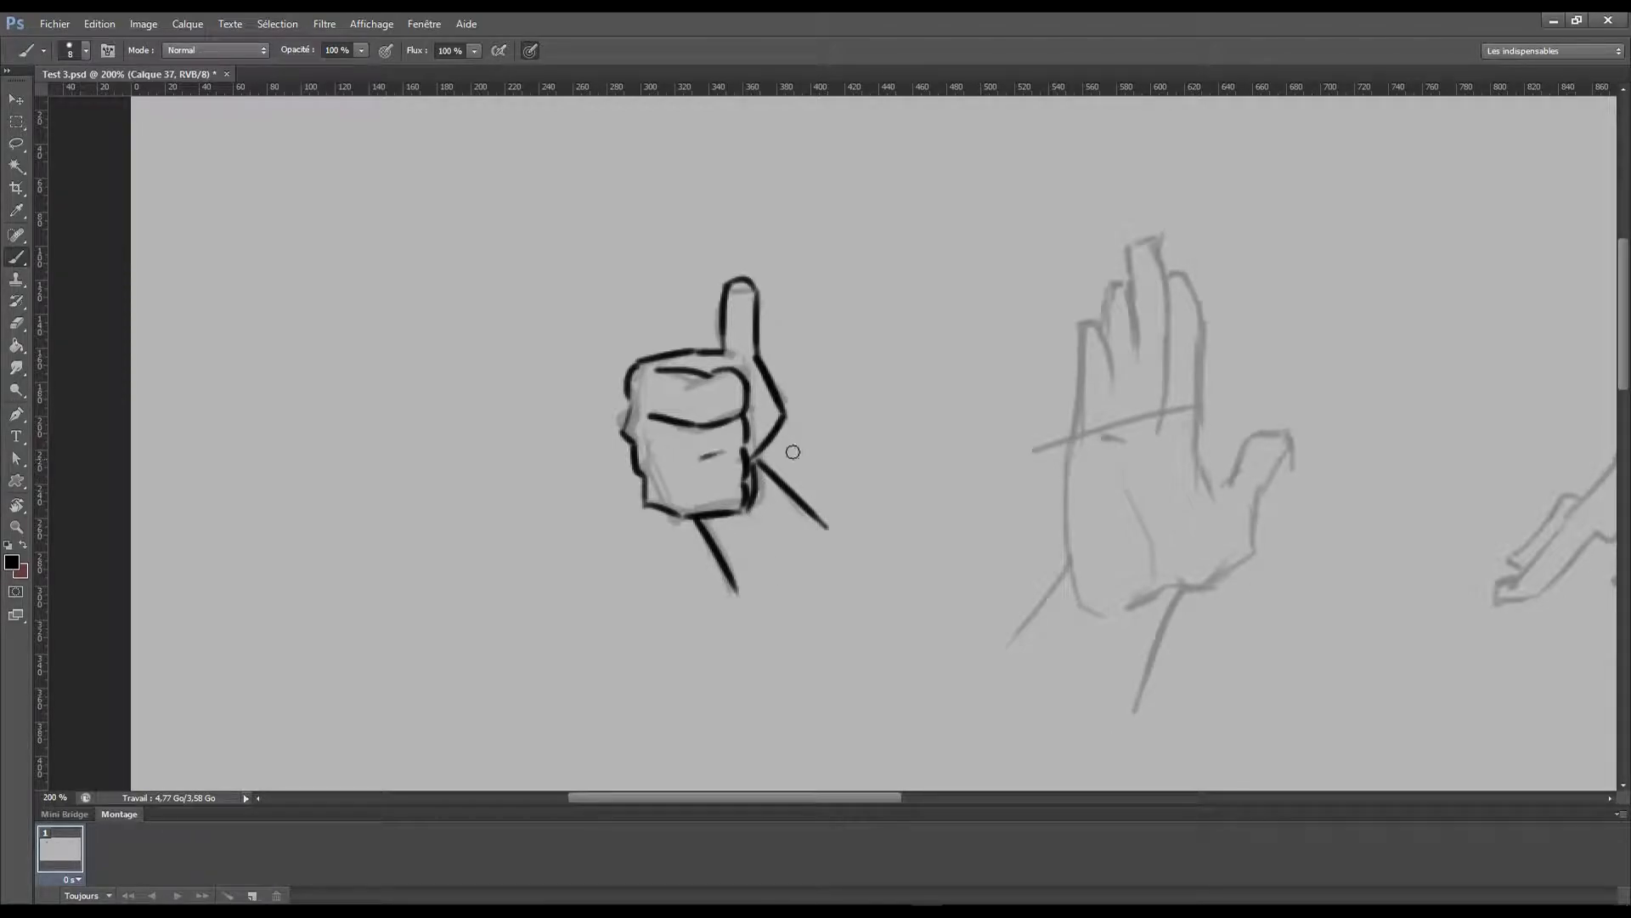
Hide the rough sketches to check the inking over the whole sheet, then show them again.
key("ctrl+comma")
key("ctrl+comma")
key("ctrl+comma")
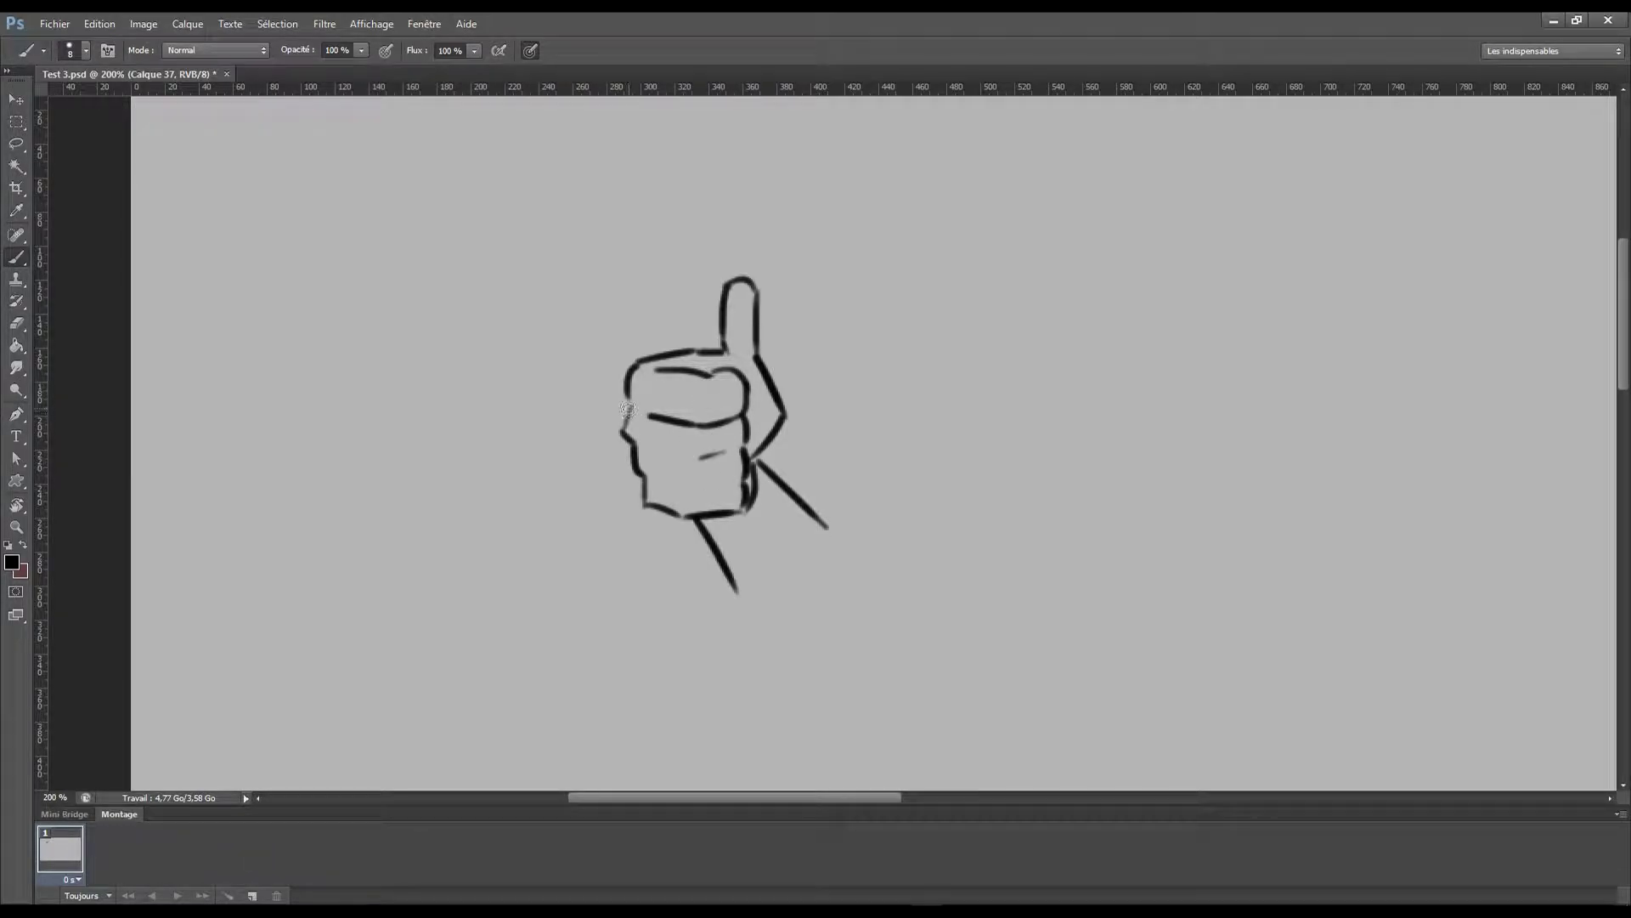
key("ctrl+minus")
key("ctrl+minus")
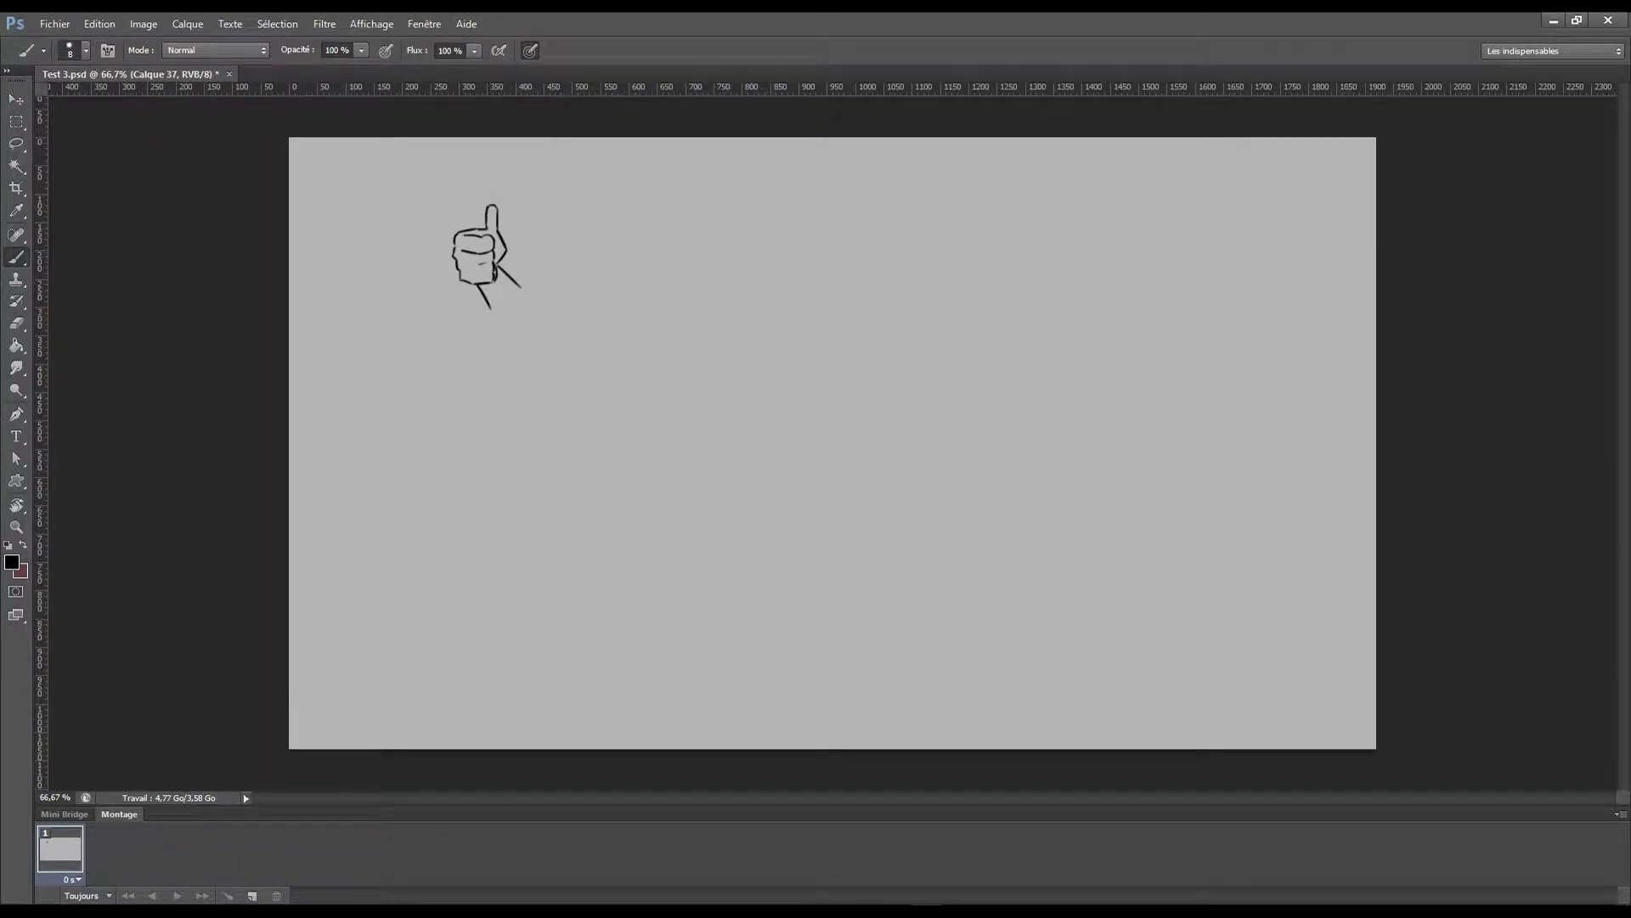
key("ctrl+plus")
Zoom to the open hand and ink its thumb, wrist, forearm, left palm edge and crease.
left_click_drag(903, 452, 1339, 703)
key("ctrl+comma")
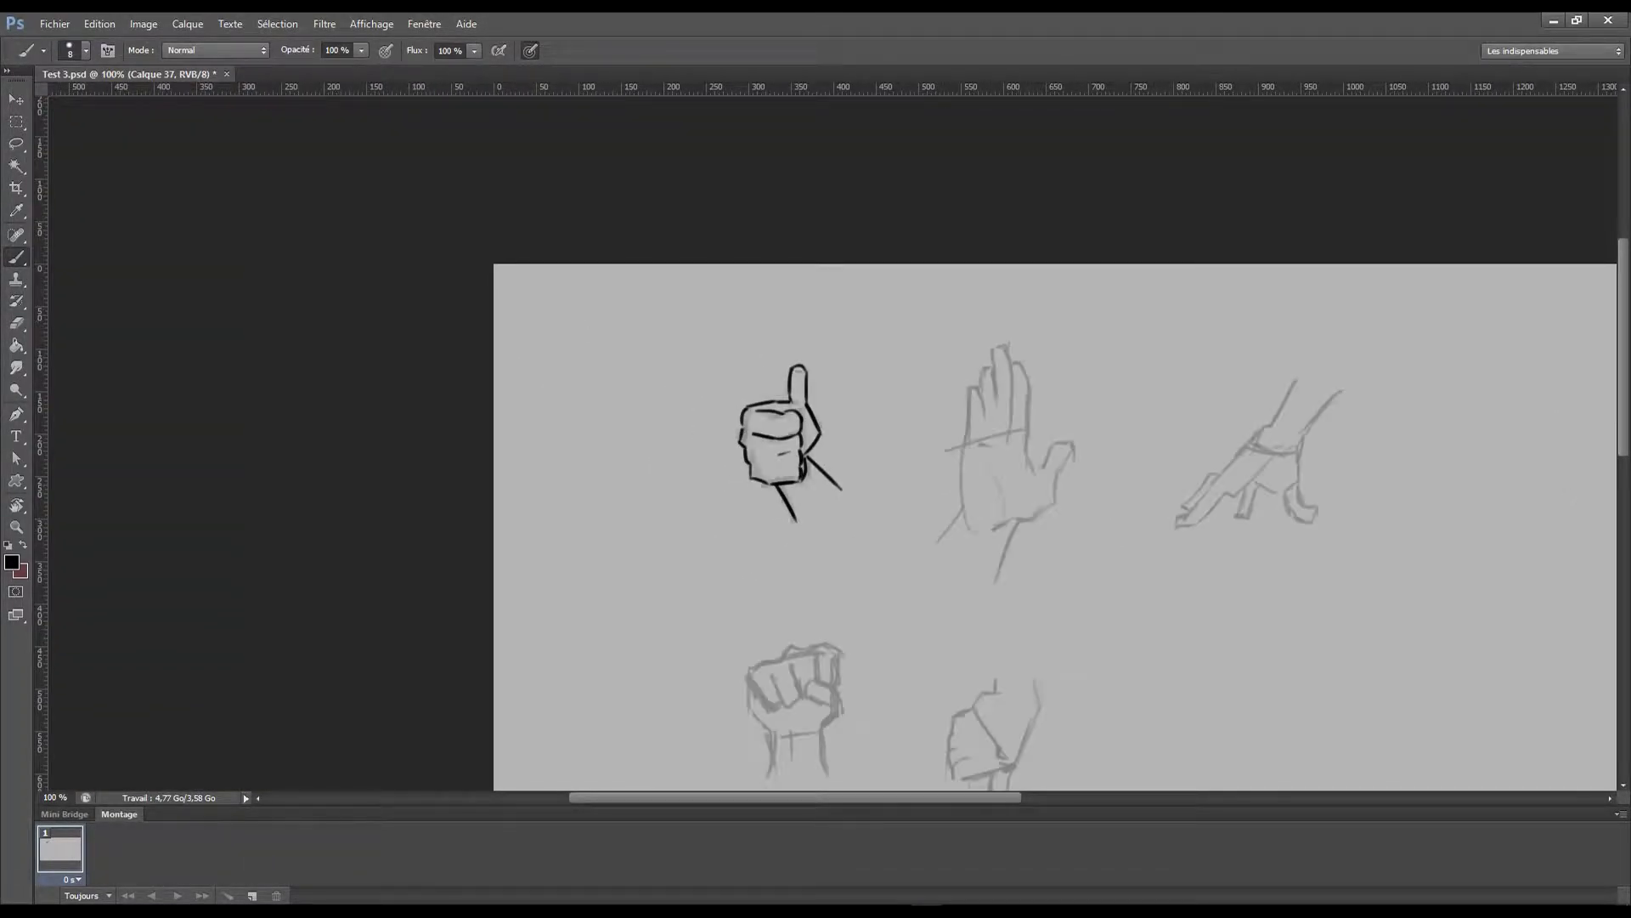
key("ctrl+comma")
key("ctrl+plus")
mouse_move(1140, 473)
left_mouse_down()
mouse_move(976, 419)
mouse_move(972, 491)
mouse_move(993, 518)
mouse_move(1063, 466)
mouse_move(1028, 544)
left_mouse_up()
key("ctrl+z")
key("bracketleft")
mouse_move(1060, 492)
left_mouse_down()
mouse_move(1027, 582)
mouse_move(959, 625)
mouse_move(927, 741)
left_mouse_up()
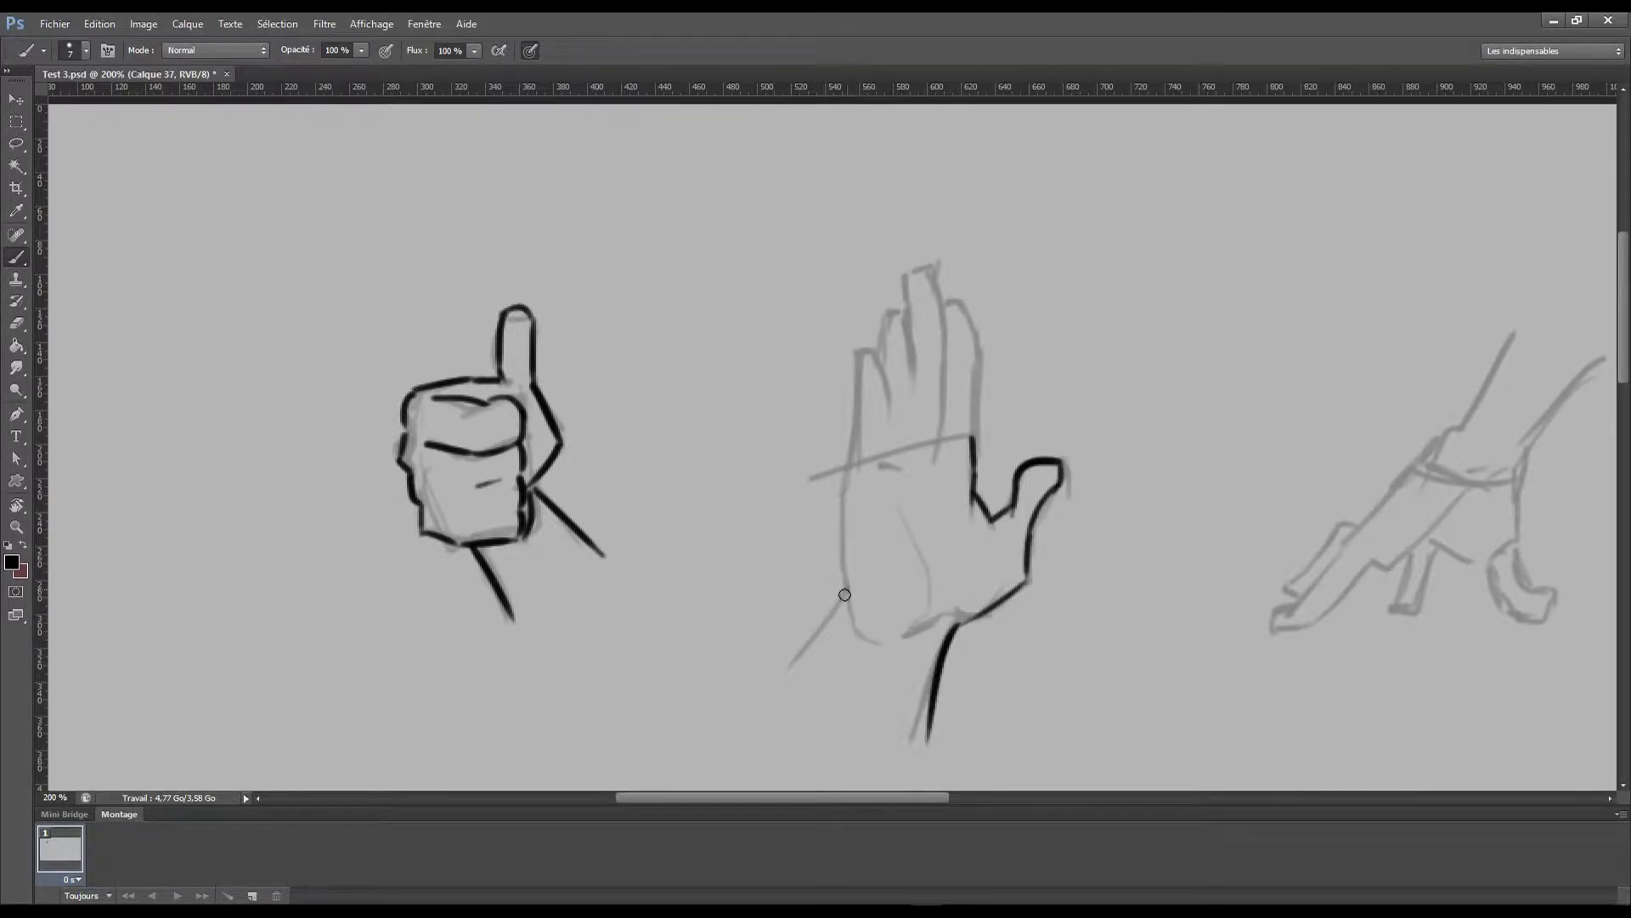
left_click_drag(848, 588, 765, 706)
mouse_move(846, 486)
left_mouse_down()
mouse_move(854, 608)
mouse_move(960, 613)
mouse_move(921, 601)
left_mouse_up()
left_click_drag(877, 479, 945, 456)
Outline the open hand's middle, ring and little fingers plus a short wrist line.
left_click_drag(932, 272, 936, 446)
mouse_move(952, 302)
left_mouse_down()
mouse_move(979, 376)
mouse_move(971, 435)
left_mouse_up()
left_click_drag(935, 270, 913, 381)
left_click_drag(894, 323, 885, 416)
mouse_move(856, 355)
left_mouse_down()
mouse_move(888, 416)
mouse_move(854, 435)
mouse_move(837, 506)
left_mouse_up()
left_click_drag(854, 432, 839, 489)
left_click_drag(918, 633, 905, 671)
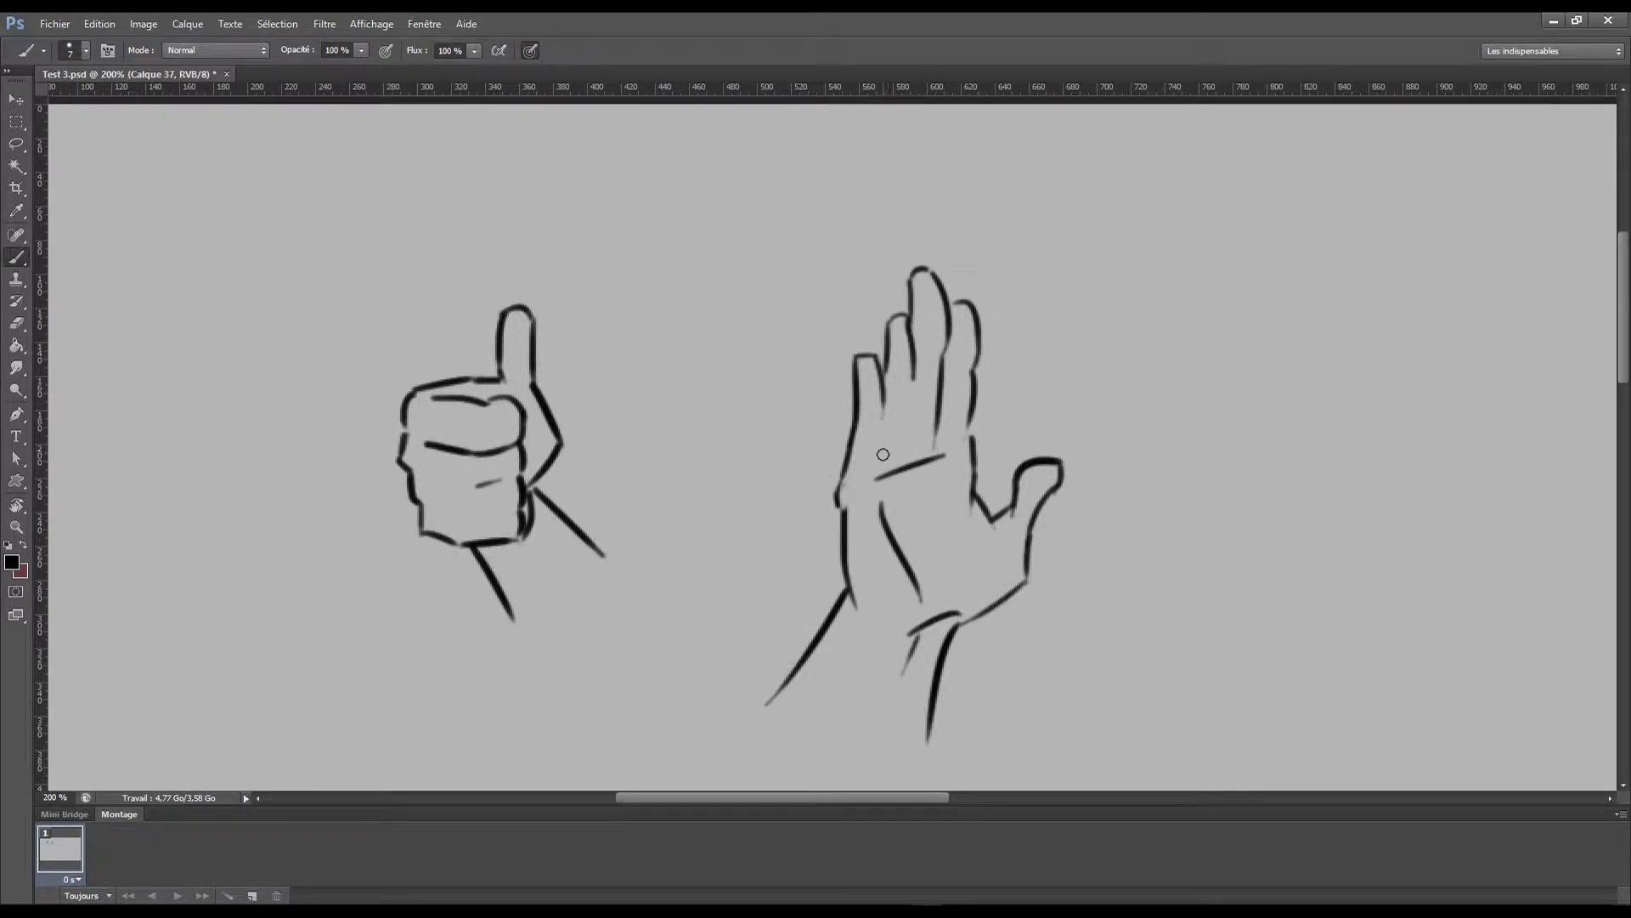
key("e")
key("b")
key("e")
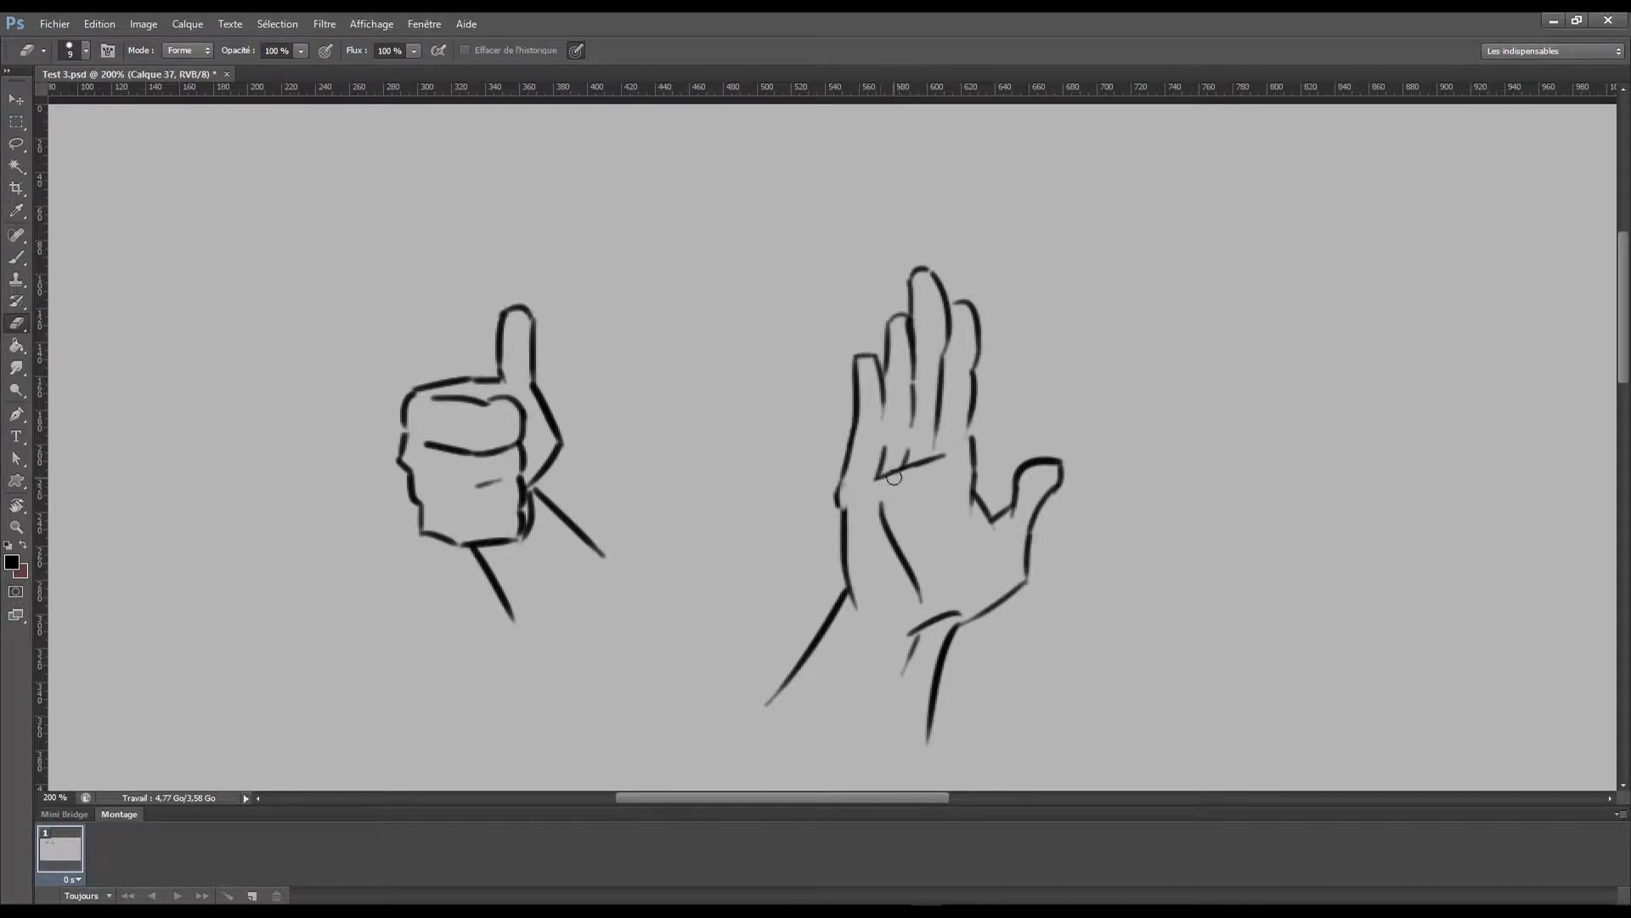
key("ctrl+minus")
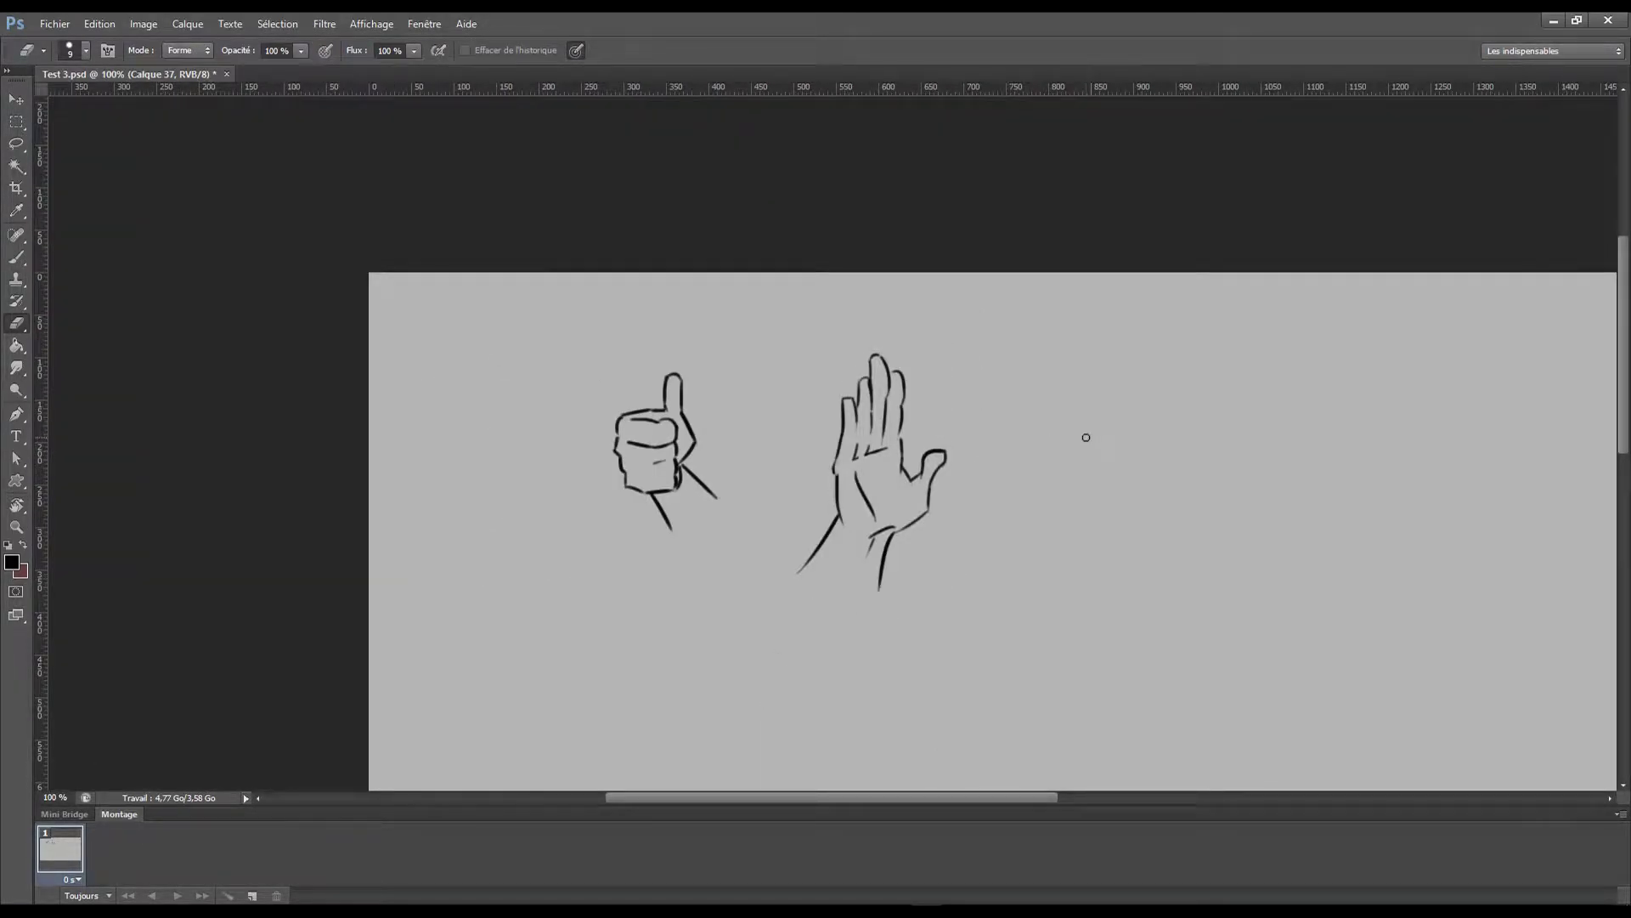
left_click_drag(888, 447, 858, 444)
Tidy the open hand's palm line and middle-finger outline, switching between brush and eraser.
key("b")
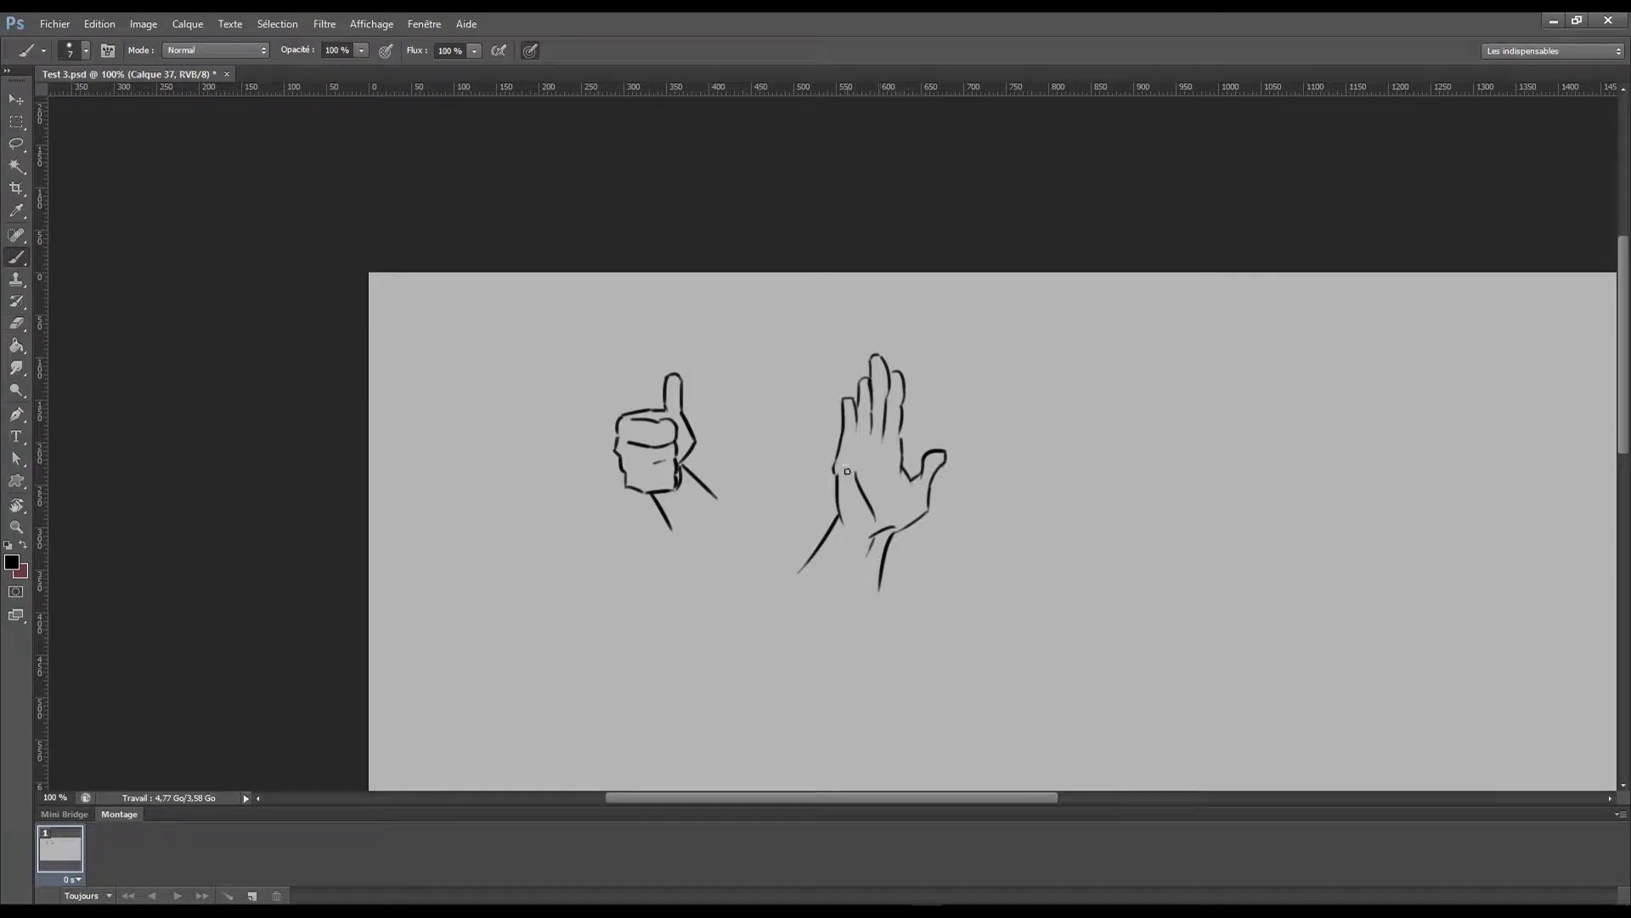
left_click_drag(852, 461, 860, 458)
key("e")
left_click_drag(890, 357, 886, 392)
key("b")
key("e")
key("b")
Ink the third hand's arm, wrist curve, standing finger and front pointing finger.
scroll(918, 553, "right", 3)
key("ctrl+plus")
left_click_drag(973, 435, 953, 459)
mouse_move(1024, 339)
left_mouse_down()
mouse_move(972, 438)
mouse_move(1109, 384)
left_mouse_up()
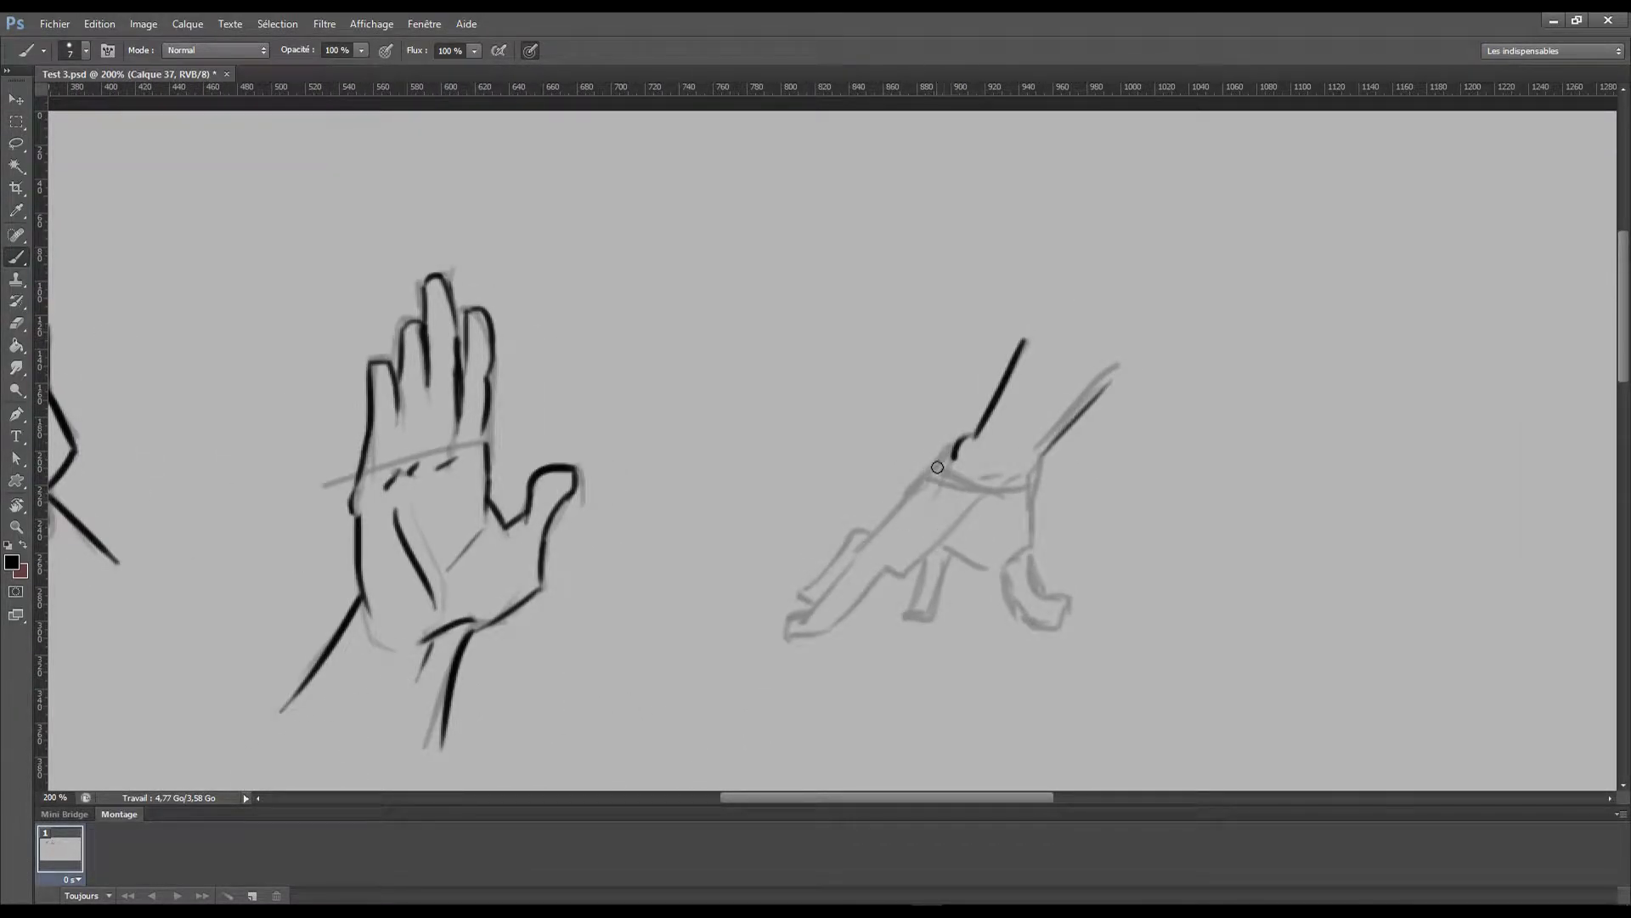
left_click_drag(937, 467, 845, 585)
key("ctrl+z")
mouse_move(954, 455)
left_mouse_down()
mouse_move(799, 630)
mouse_move(828, 633)
mouse_move(978, 505)
mouse_move(991, 575)
left_mouse_up()
mouse_move(1035, 466)
left_mouse_down()
mouse_move(1024, 577)
mouse_move(1045, 631)
mouse_move(1057, 624)
left_mouse_up()
left_click_drag(914, 568, 909, 608)
mouse_move(945, 560)
left_mouse_down()
mouse_move(932, 605)
mouse_move(903, 624)
mouse_move(935, 612)
left_mouse_up()
mouse_move(881, 533)
left_mouse_down()
mouse_move(854, 533)
mouse_move(786, 614)
mouse_move(814, 605)
left_mouse_up()
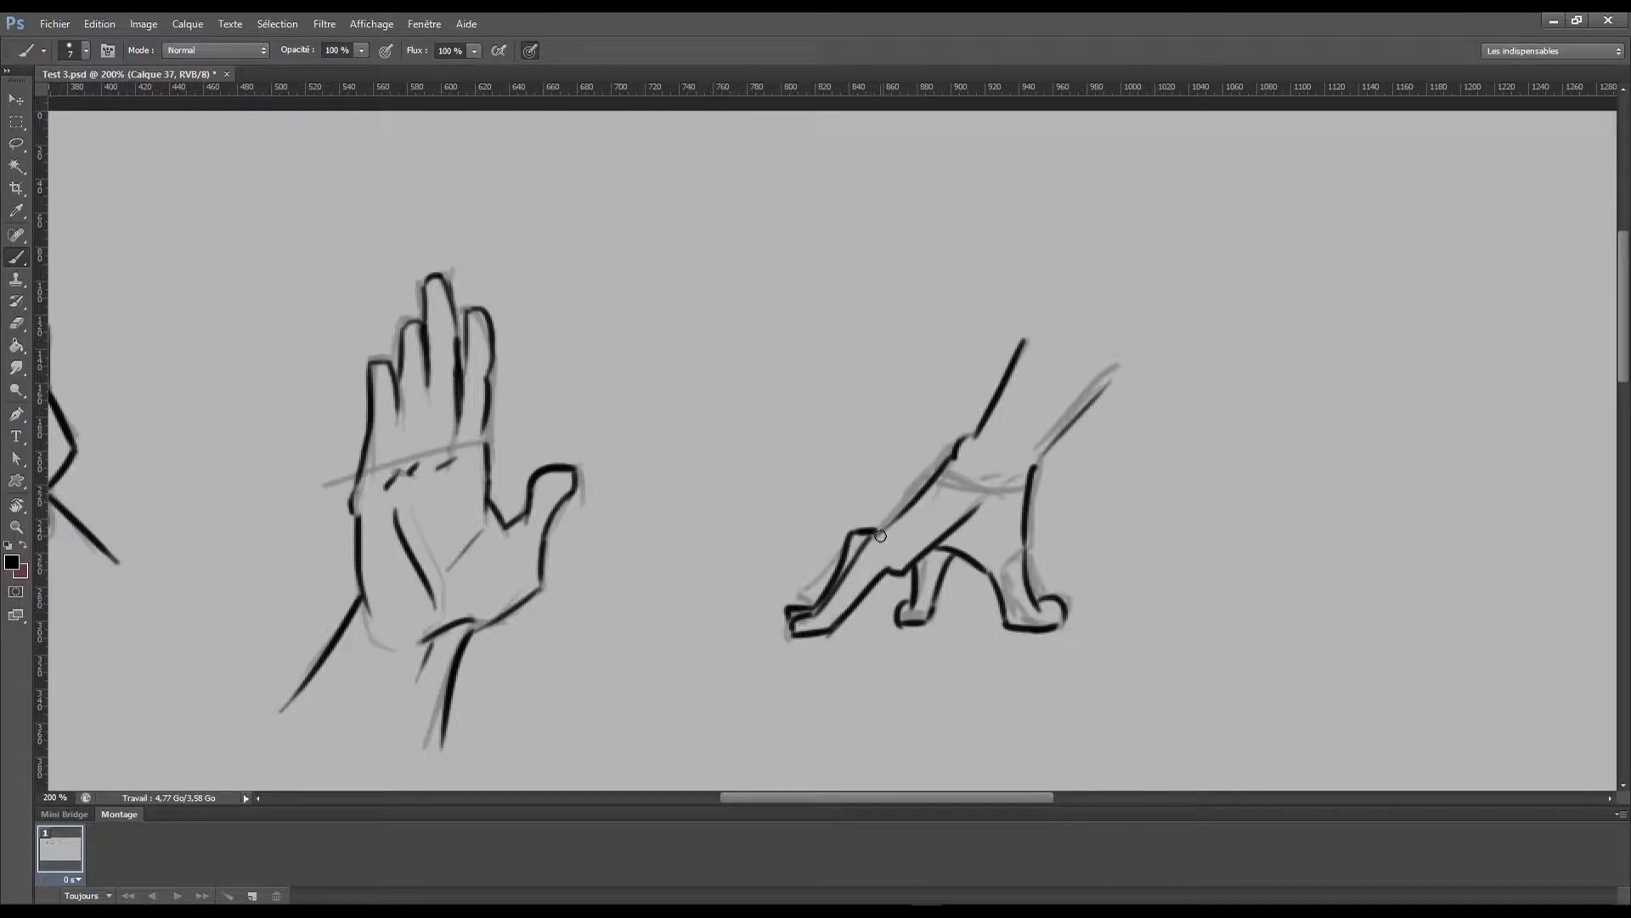
key("ctrl+minus")
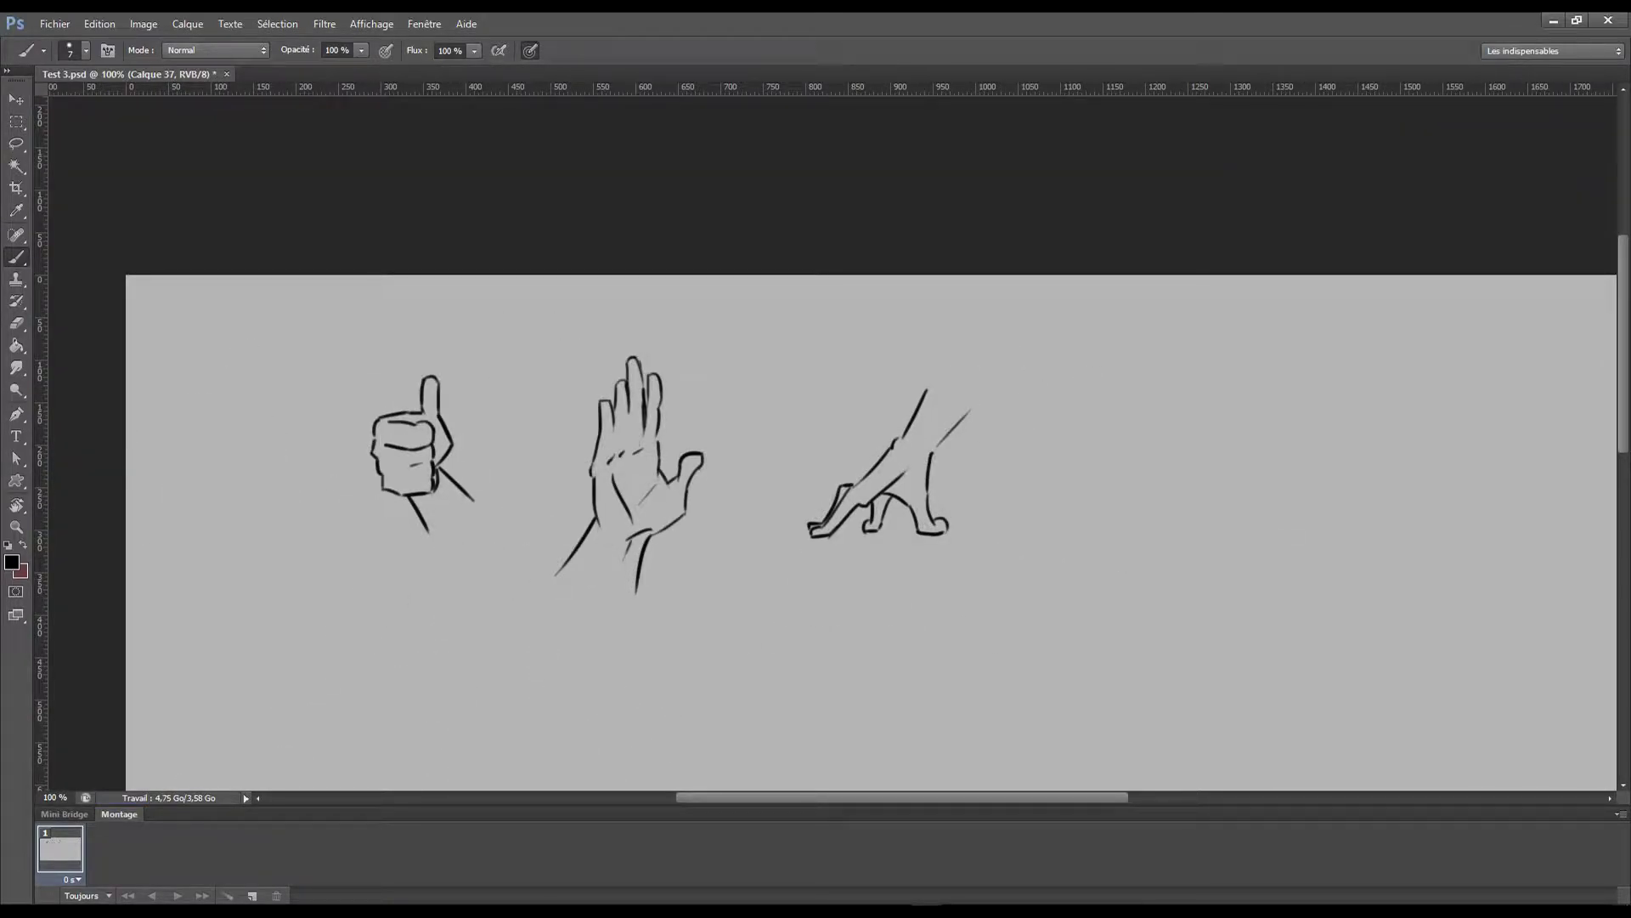
Ink the fist's thumb, wrist, knuckle edge, left side and finger lines in black.
key("ctrl+plus")
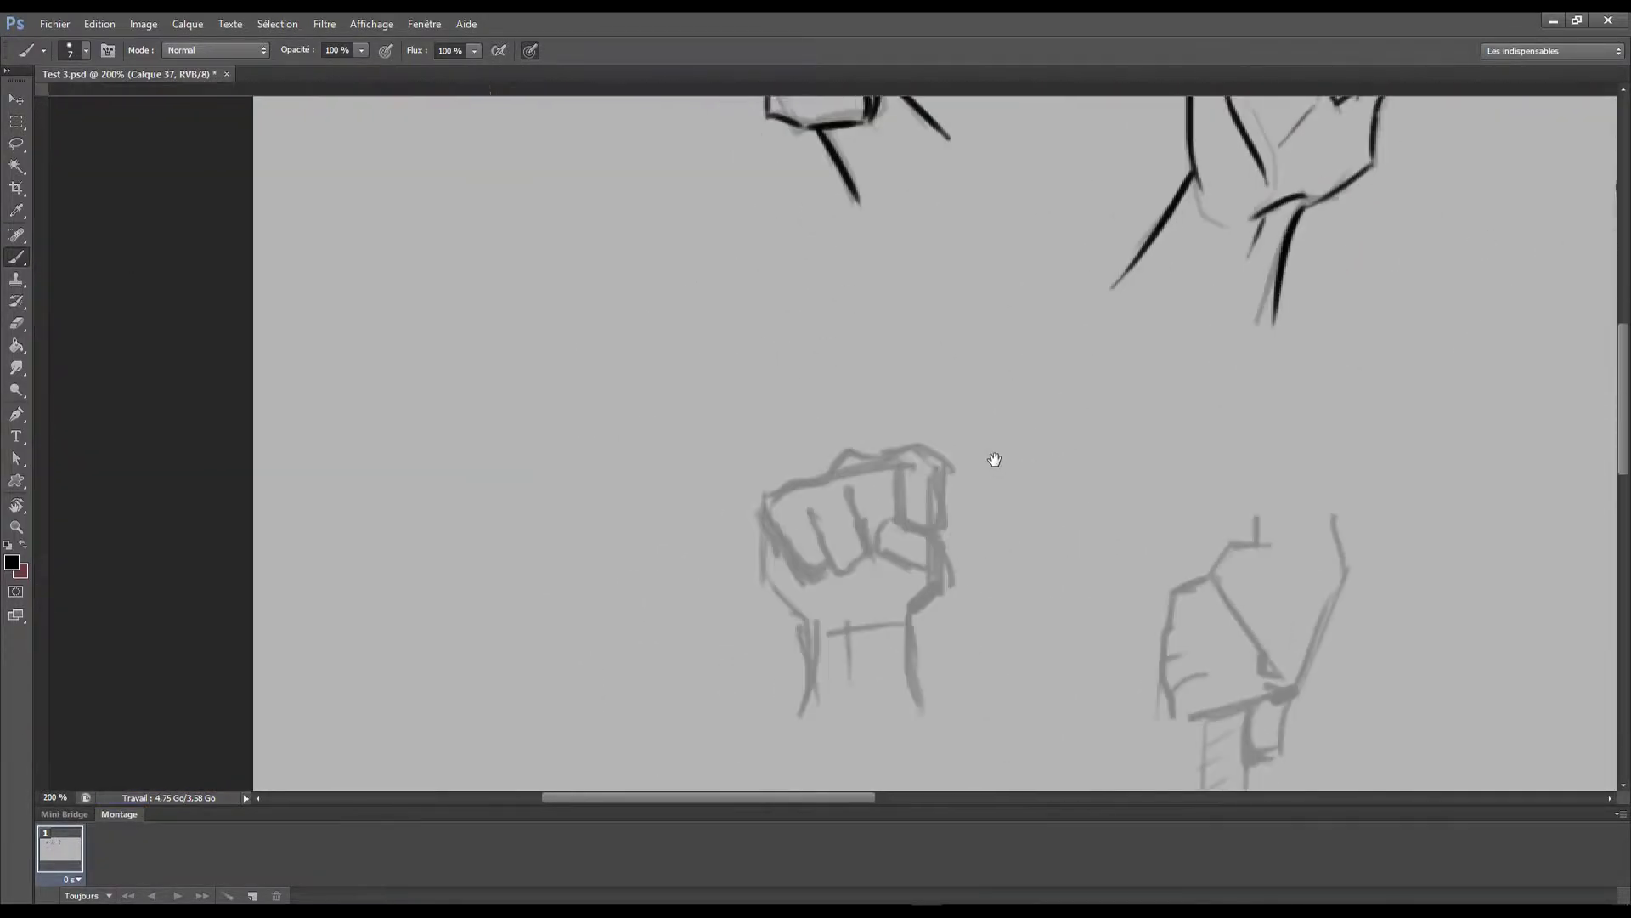
mouse_move(893, 489)
left_mouse_down()
mouse_move(959, 507)
mouse_move(935, 544)
mouse_move(956, 568)
mouse_move(903, 610)
left_mouse_up()
left_click_drag(909, 614, 929, 675)
mouse_move(818, 605)
left_mouse_down()
mouse_move(816, 701)
mouse_move(877, 608)
left_mouse_up()
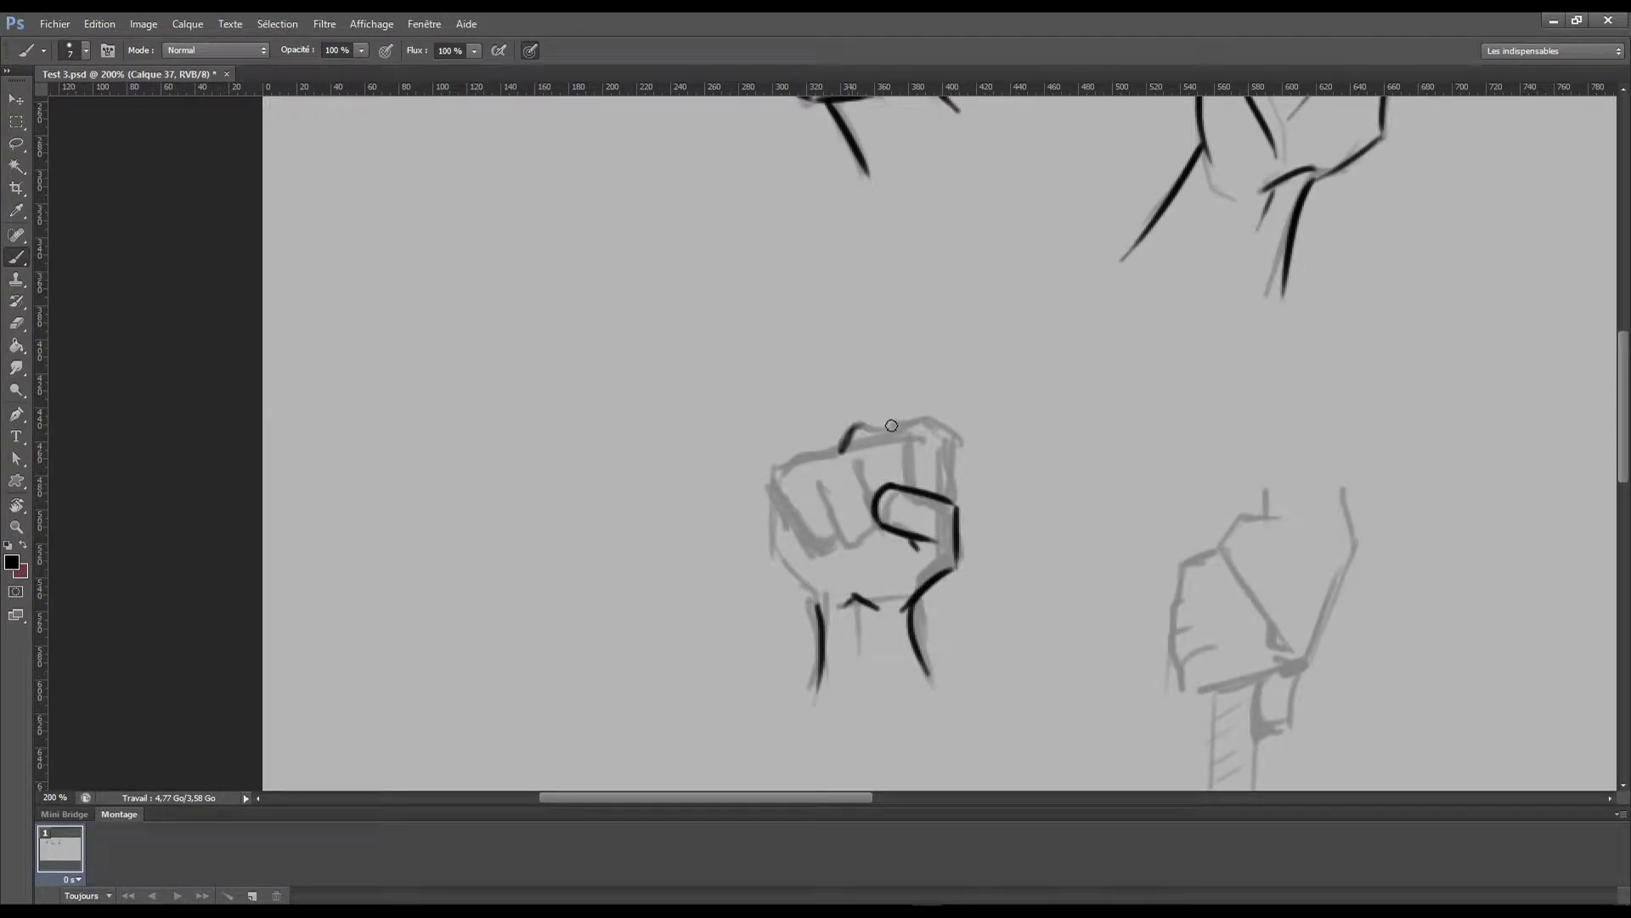
mouse_move(857, 447)
left_mouse_down()
mouse_move(940, 437)
mouse_move(959, 497)
mouse_move(901, 483)
left_mouse_up()
mouse_move(857, 467)
left_mouse_down()
mouse_move(875, 520)
mouse_move(860, 445)
mouse_move(821, 455)
mouse_move(772, 552)
mouse_move(824, 613)
left_mouse_up()
mouse_move(787, 500)
left_mouse_down()
mouse_move(825, 561)
mouse_move(908, 546)
left_mouse_up()
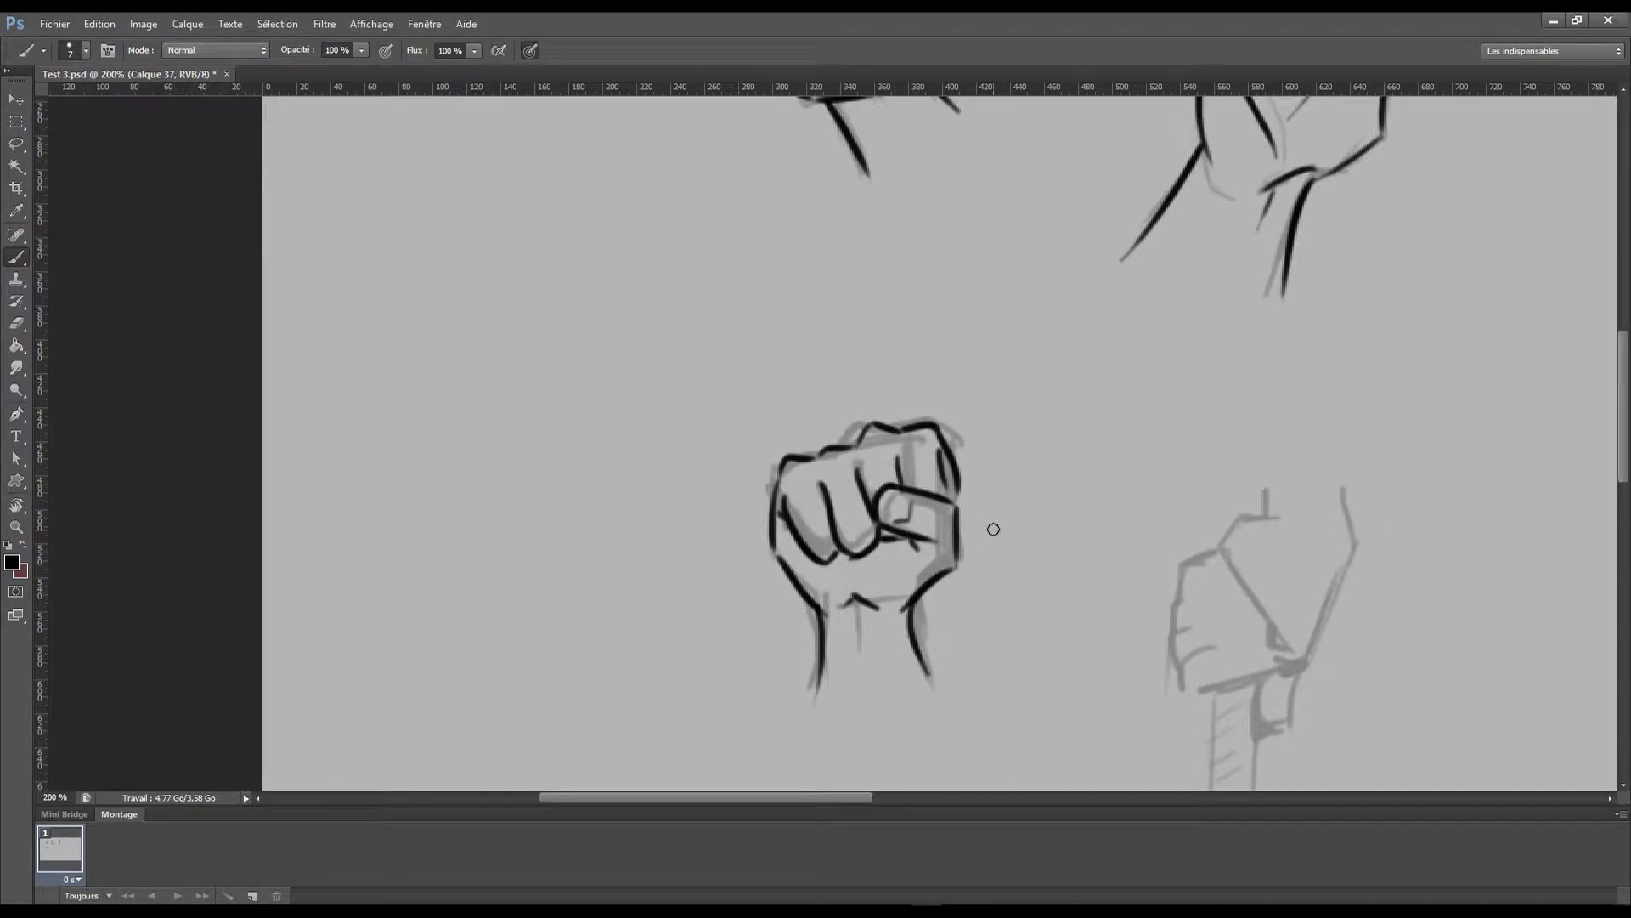
Hide the sketches to check the fist and redraw its right edge cleanly.
key("ctrl+comma")
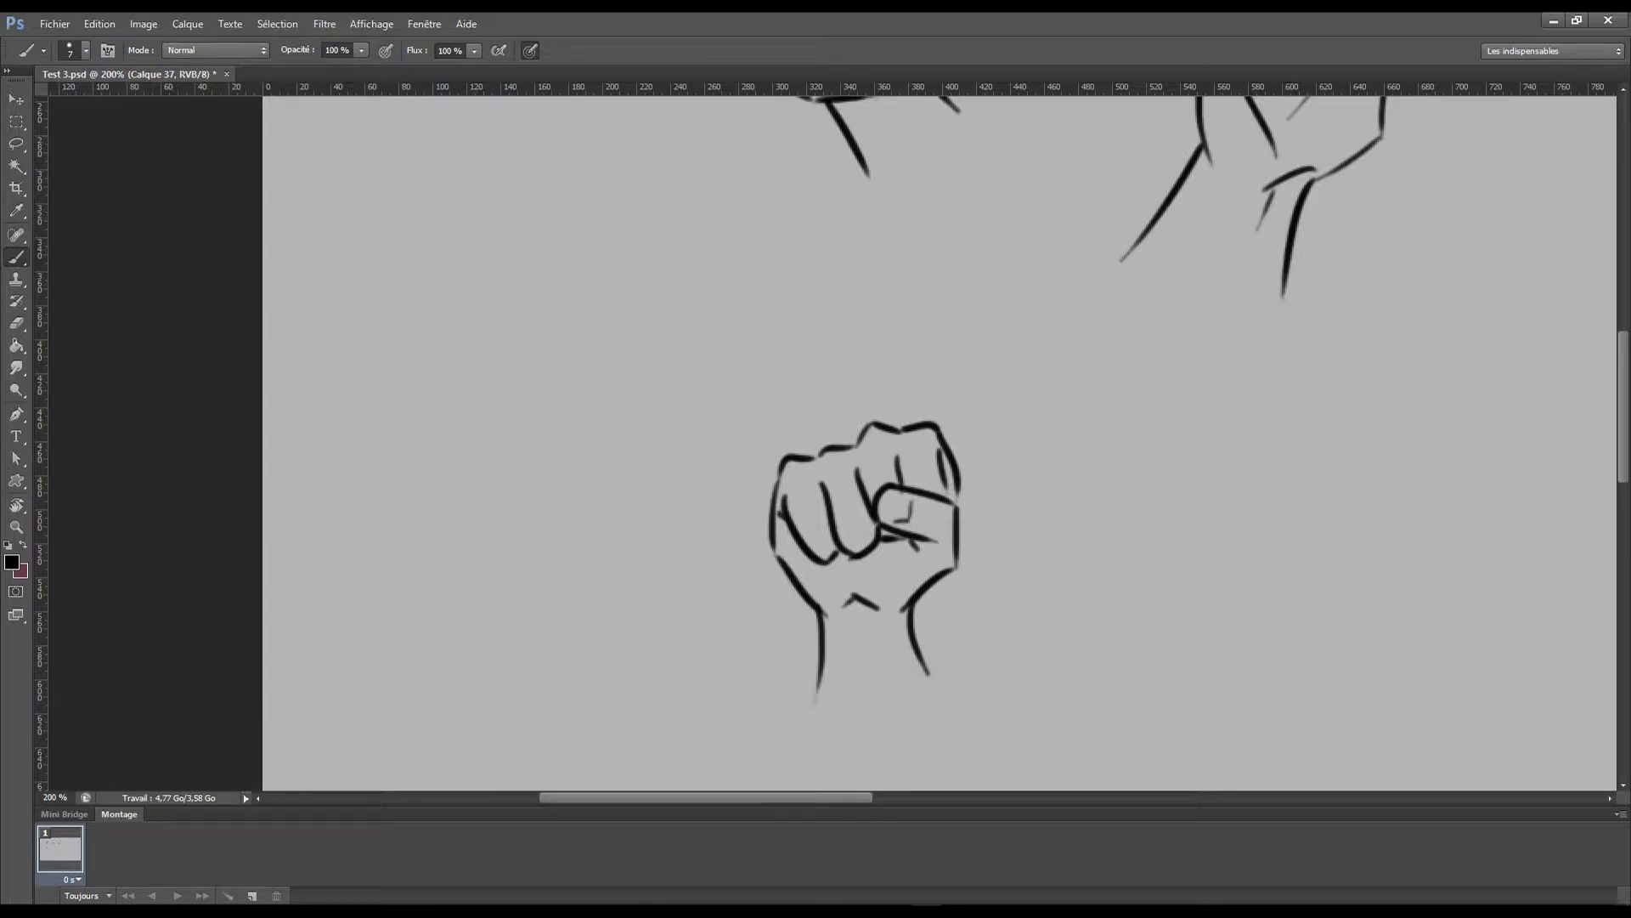
key("e")
left_click_drag(956, 557, 953, 513)
key("b")
left_click_drag(961, 509, 964, 577)
key("ctrl+z")
left_click_drag(957, 497, 964, 569)
key("e")
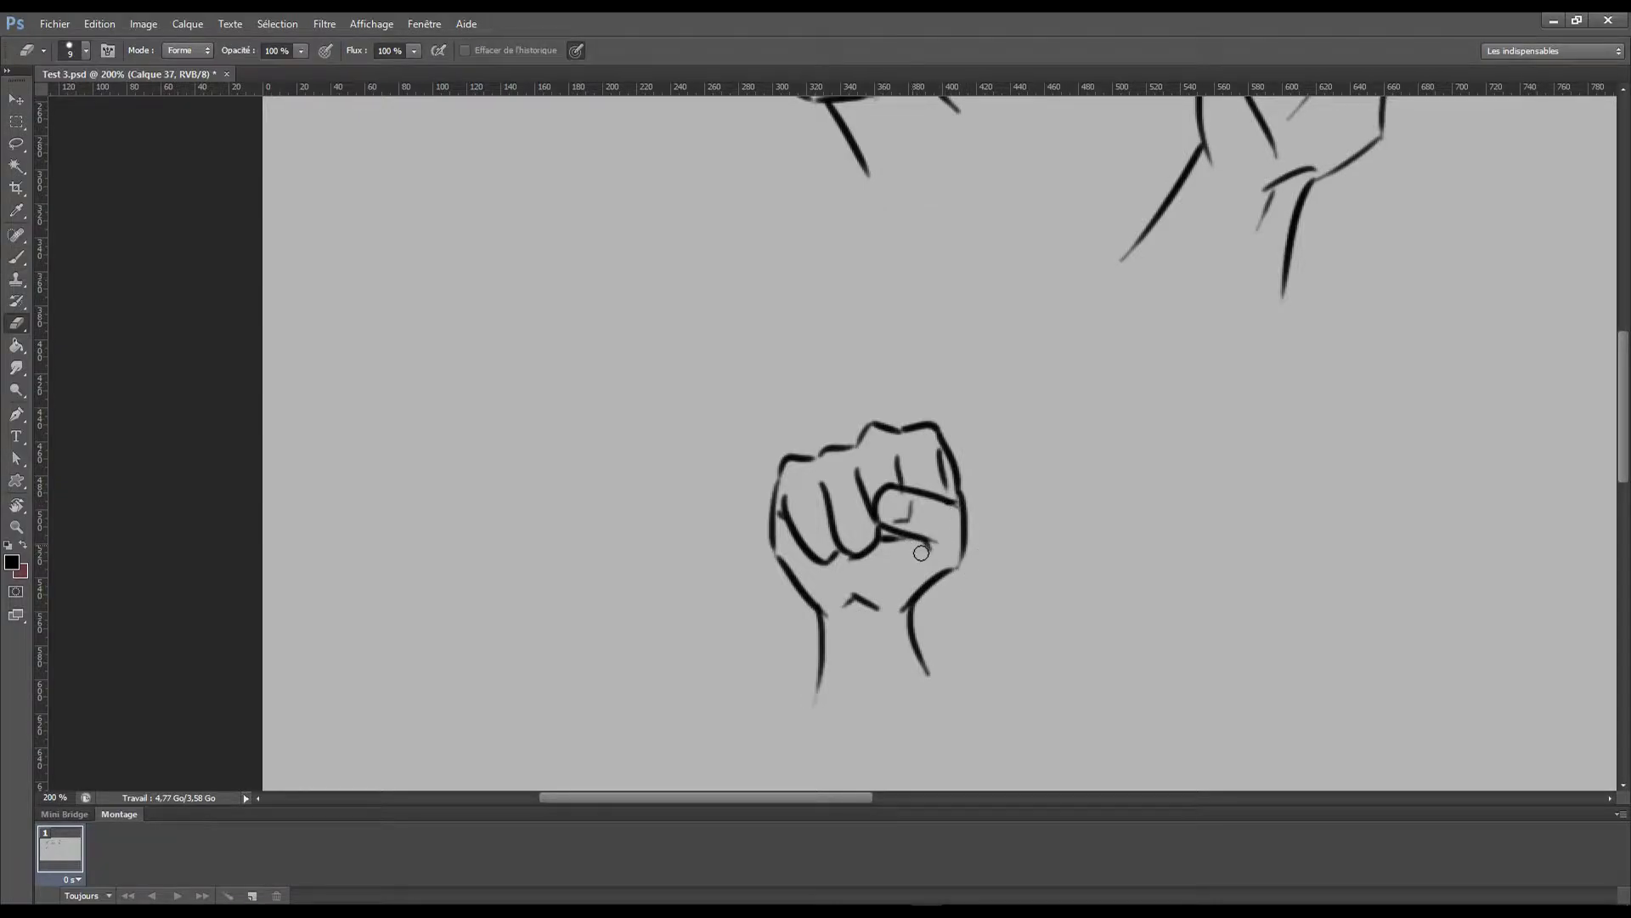
key("ctrl+minus")
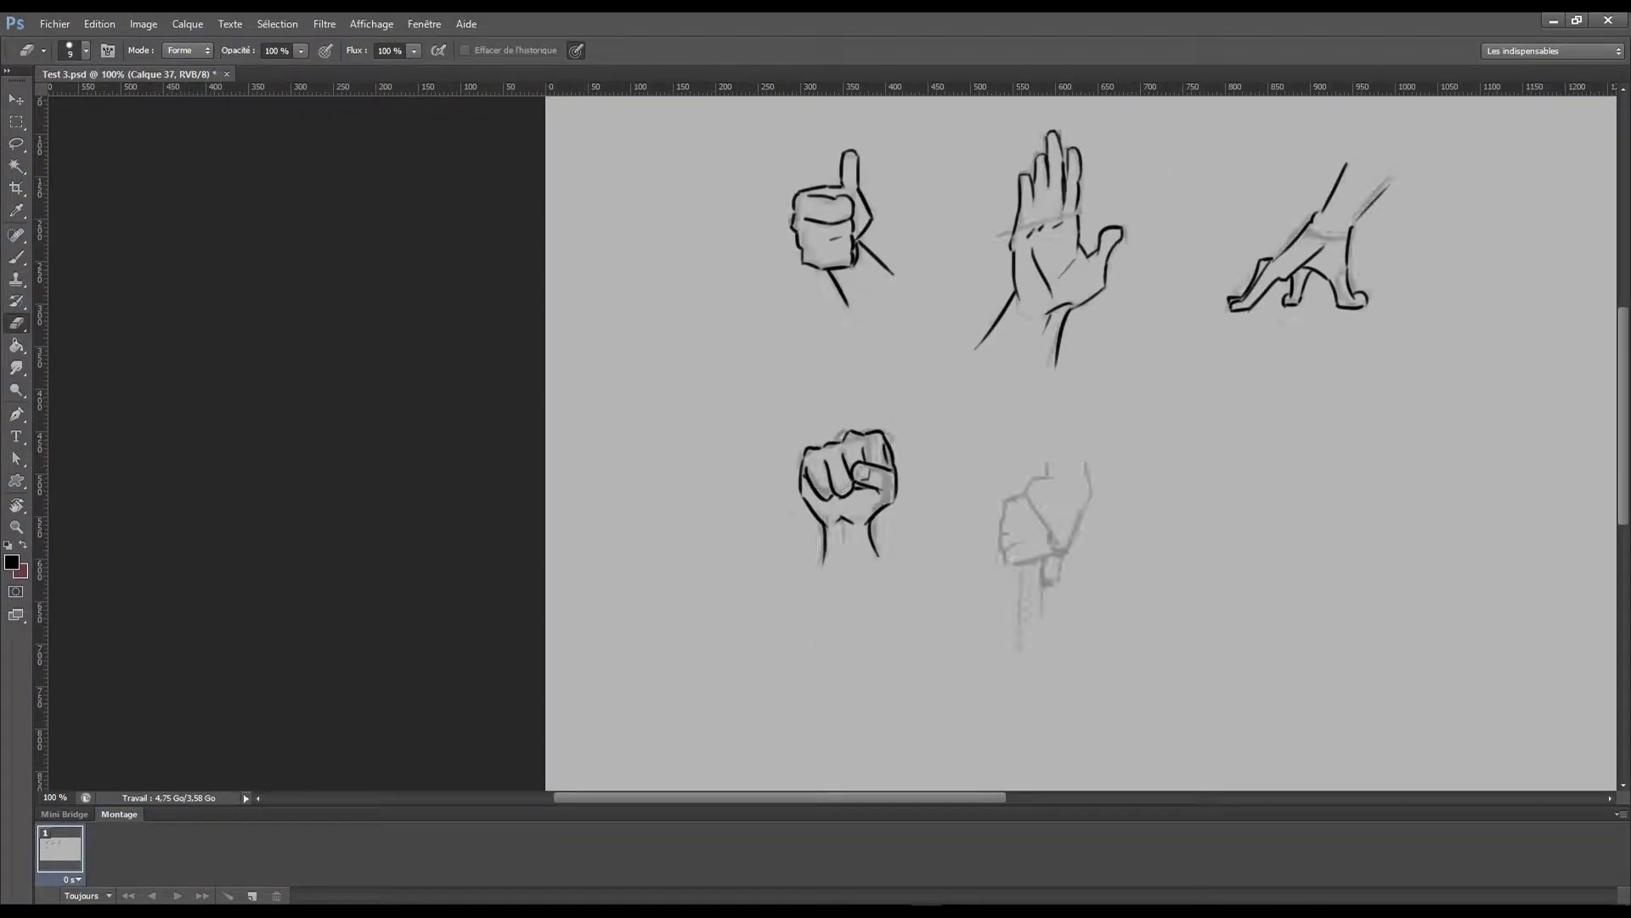
key("ctrl+plus")
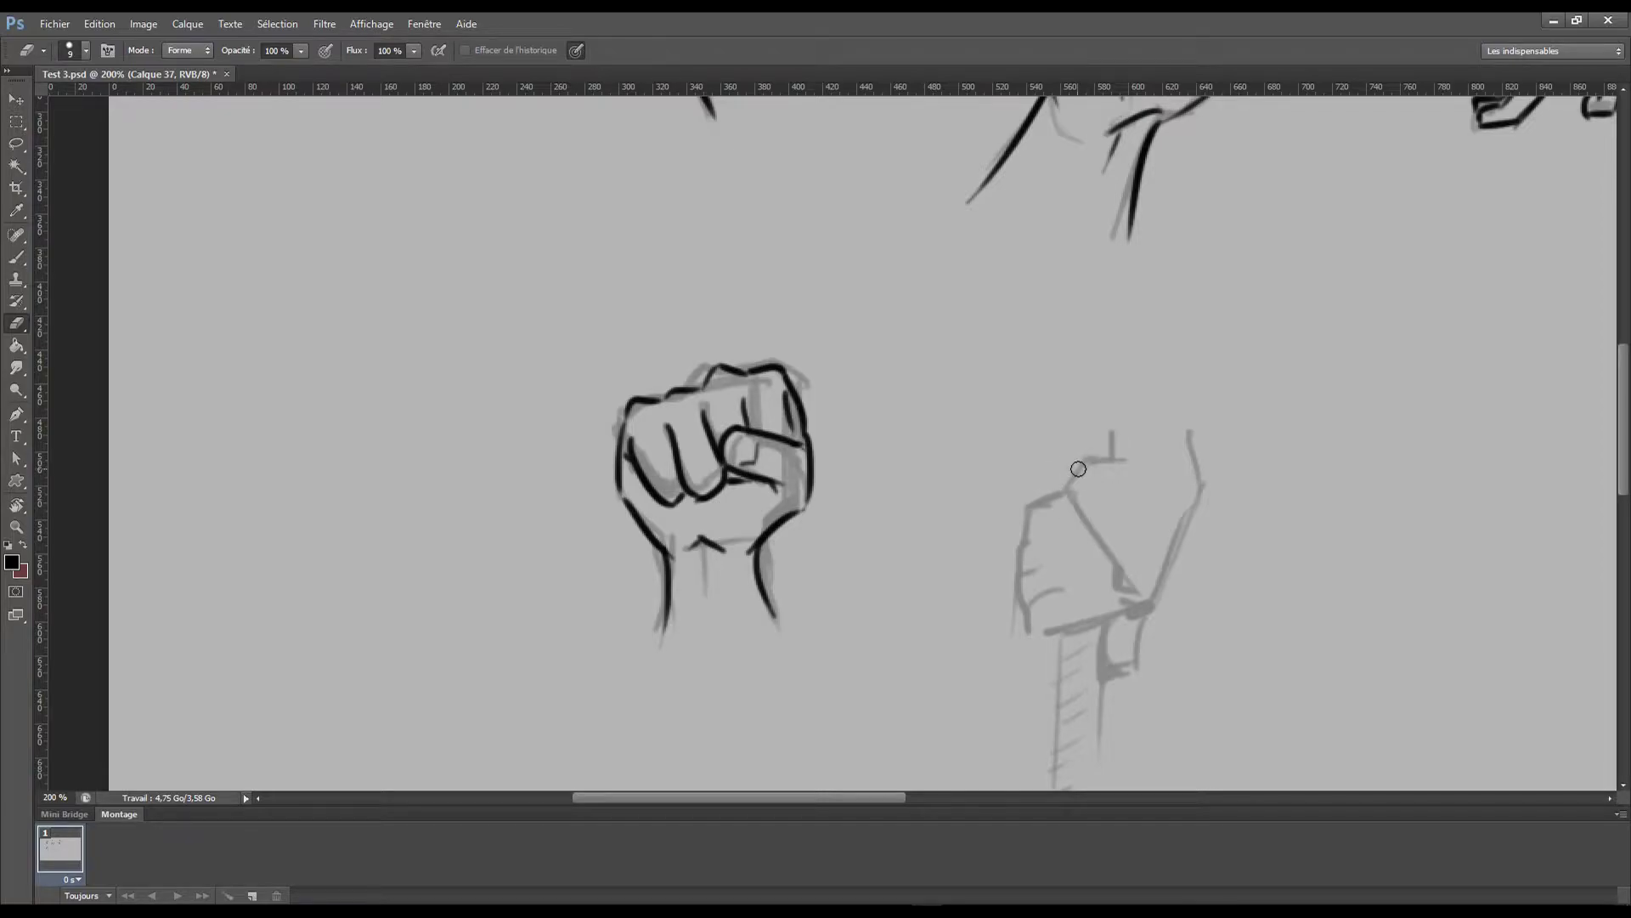
Ink the gripping hand's top, left, bottom and right outlines in black.
key("b")
left_click_drag(1062, 491, 1111, 429)
mouse_move(1057, 494)
left_mouse_down()
mouse_move(1021, 554)
mouse_move(1047, 639)
mouse_move(1166, 595)
left_mouse_up()
key("ctrl+z")
left_click_drag(1047, 639, 1159, 593)
mouse_move(1189, 429)
left_mouse_down()
mouse_move(1205, 509)
mouse_move(1158, 599)
left_mouse_up()
key("ctrl+z")
mouse_move(1205, 500)
left_mouse_down()
mouse_move(1159, 595)
mouse_move(1122, 595)
left_mouse_up()
key("ctrl+z")
Add the gripping hand's finger lines, hanging thumb and the hatched stick below.
mouse_move(1025, 610)
left_mouse_down()
mouse_move(1079, 582)
mouse_move(1066, 549)
left_mouse_up()
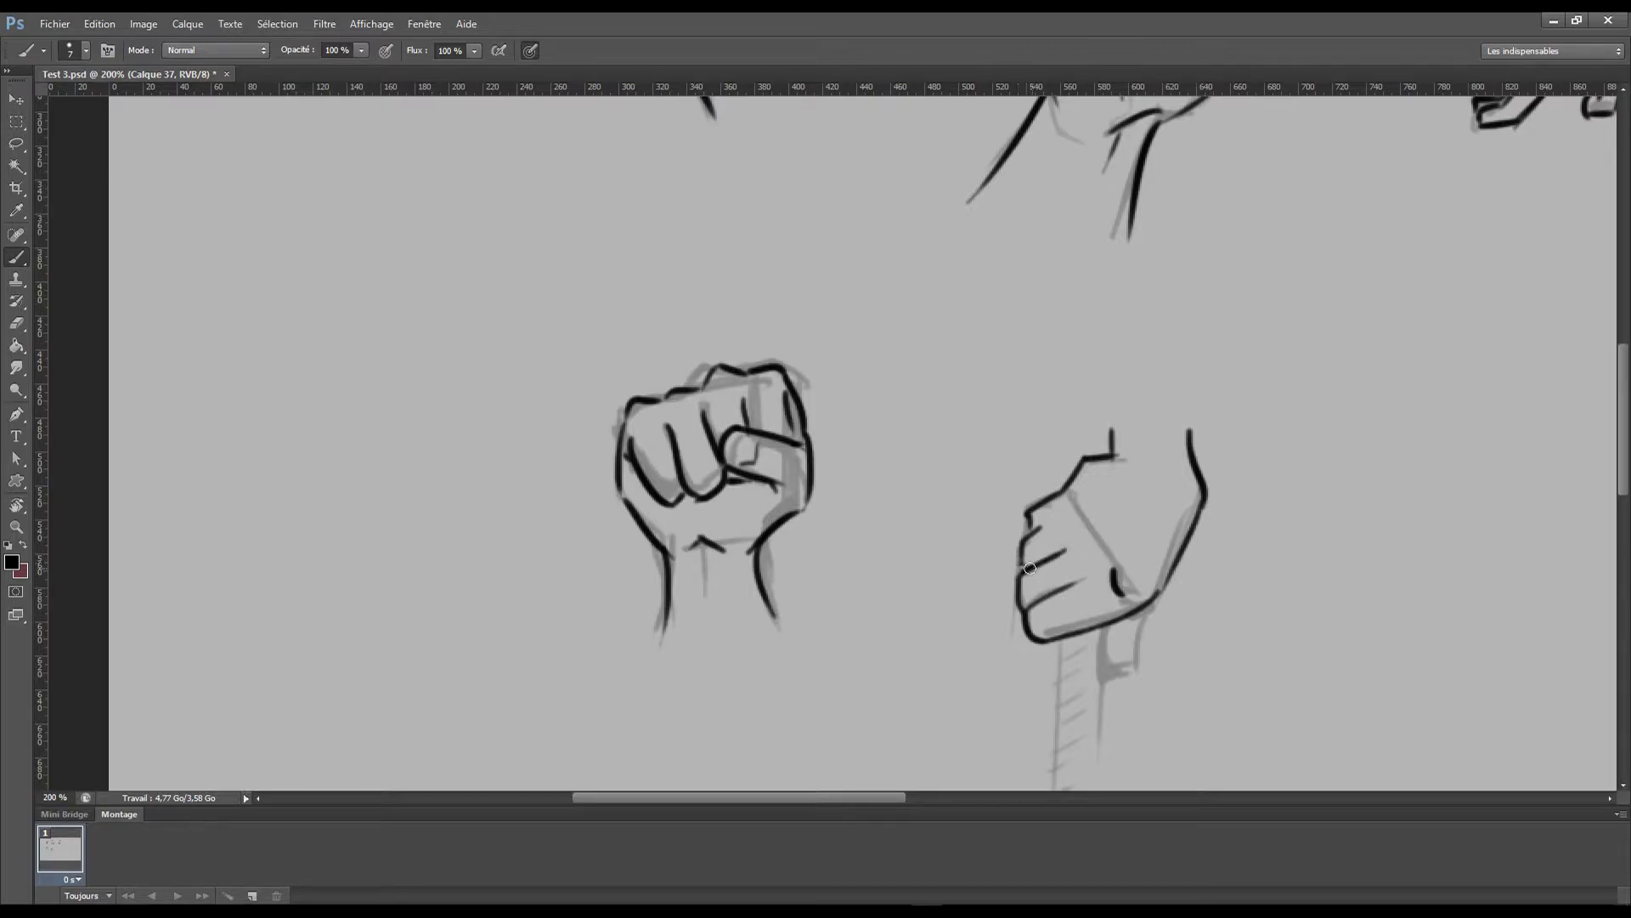
left_click_drag(1149, 610, 1139, 690)
left_click_drag(1098, 630, 1141, 679)
key("e")
key("b")
scroll(1177, 644, "down", 3)
key("b")
left_click_drag(1062, 497, 1054, 671)
left_click_drag(1105, 535, 1103, 633)
left_click_drag(1053, 553, 1092, 533)
left_click_drag(1055, 627, 1093, 610)
Zoom out to the top row of hands and add a new layer for shading.
key("ctrl+minus")
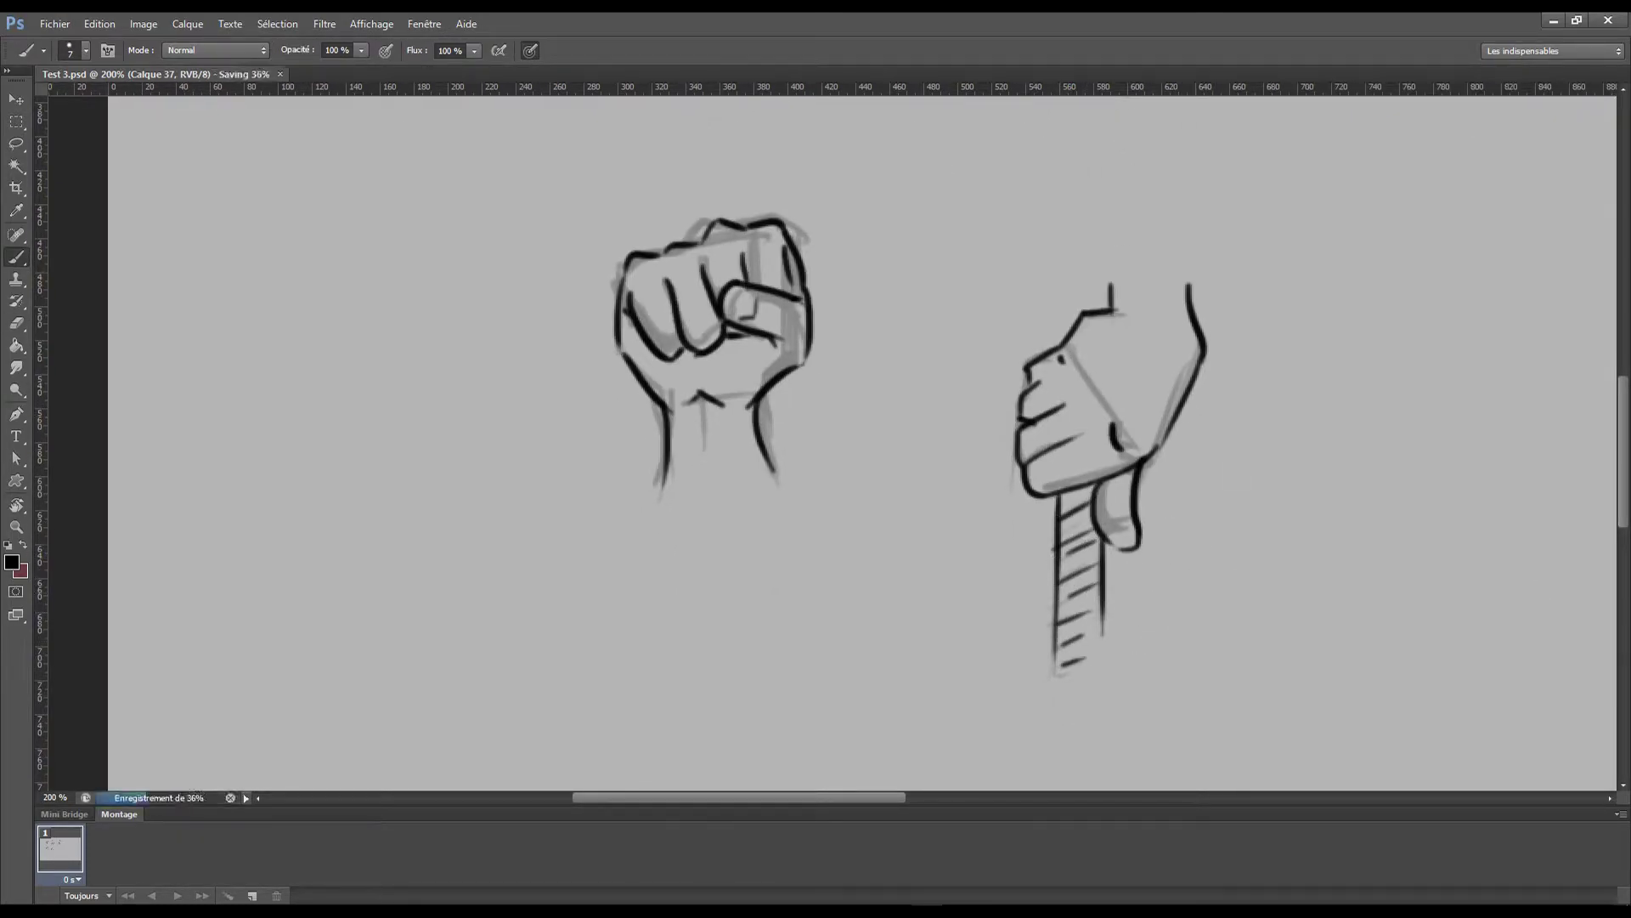
left_click_drag(1151, 486, 1177, 687)
key("ctrl+shift+alt+n")
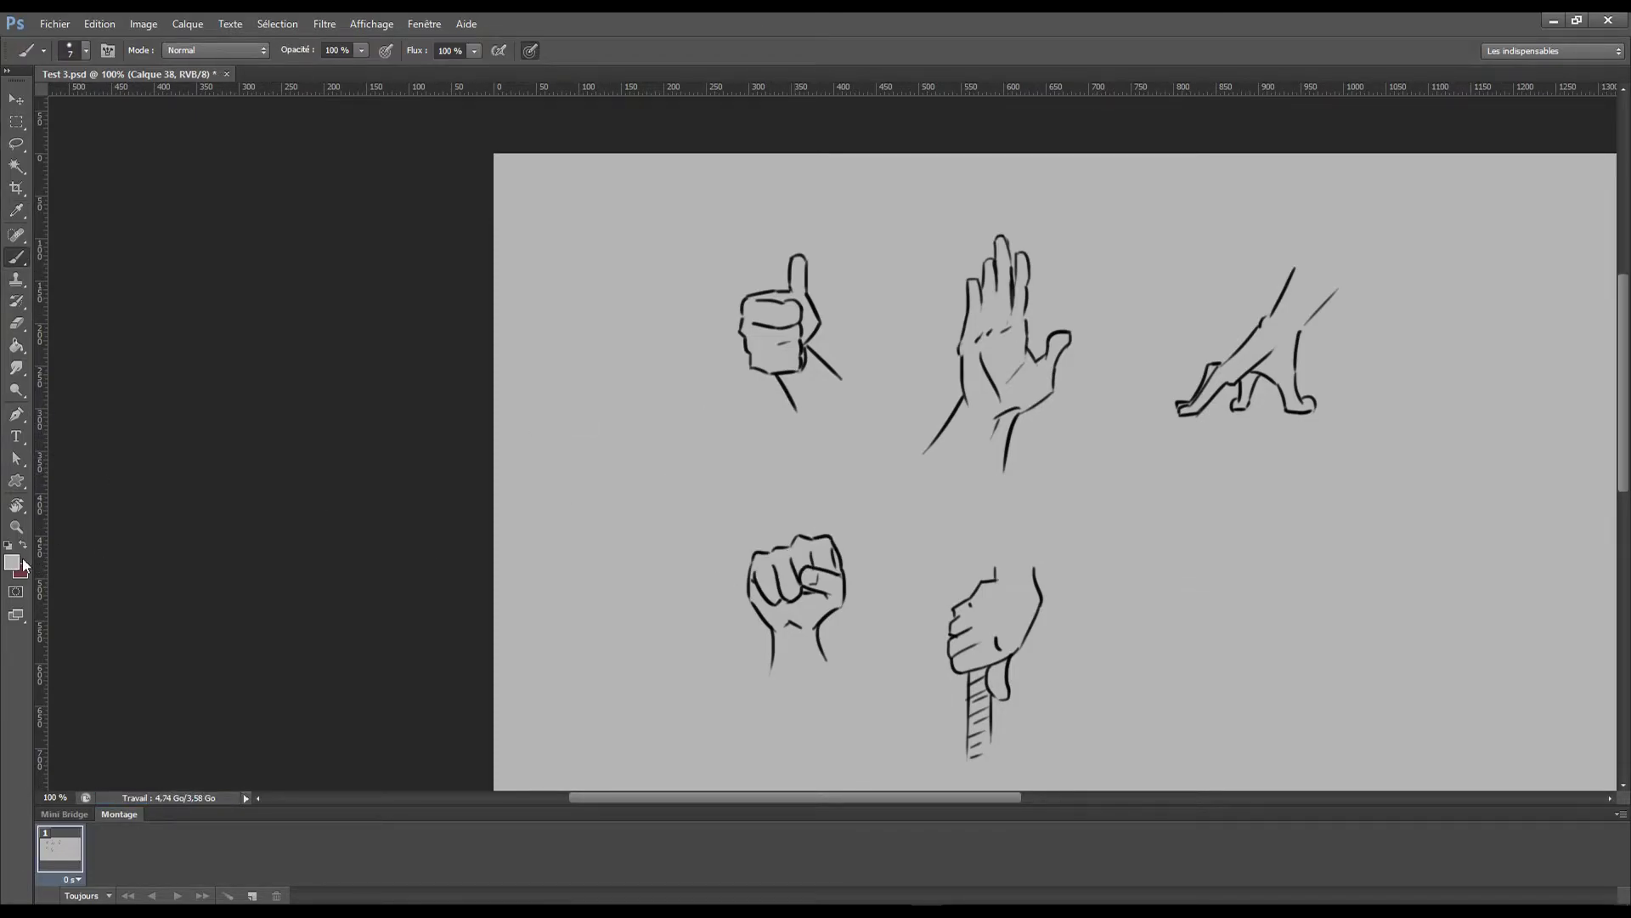
Sample the canvas grey as paint colour and choose a soft round brush.
left_click(532, 299, "alt")
left_click(77, 50)
double_click(144, 182)
Shade the thumbs-up's knuckle line, lower fist and middle knuckle area in soft grey.
key("ctrl+plus")
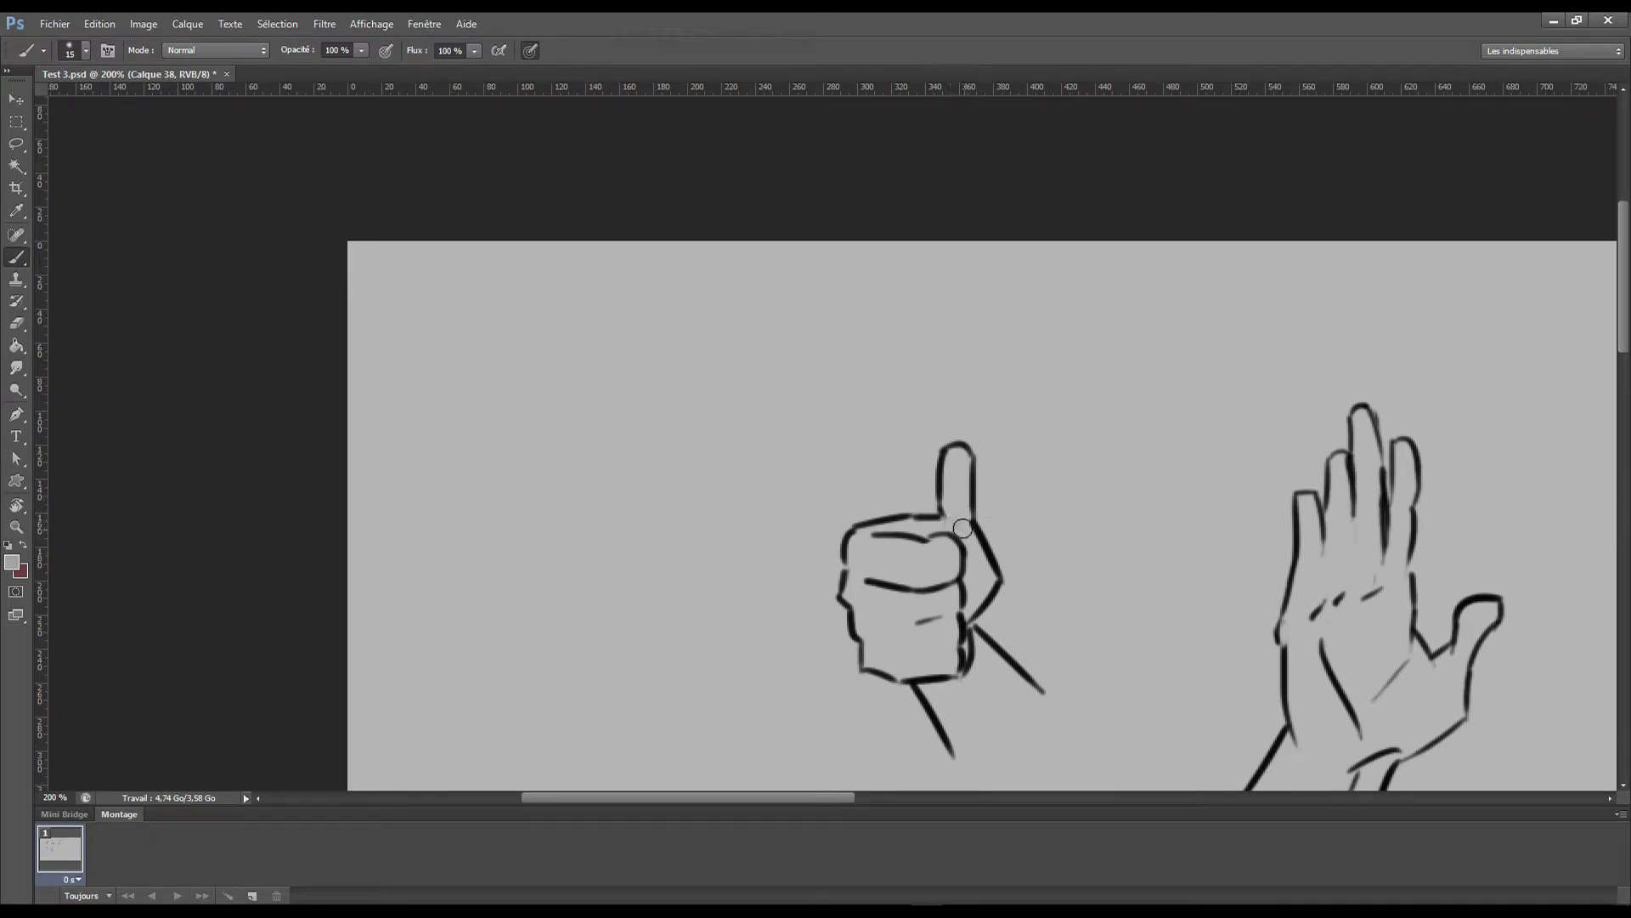
mouse_move(951, 572)
left_mouse_down()
mouse_move(887, 588)
mouse_move(915, 620)
mouse_move(892, 656)
mouse_move(978, 567)
mouse_move(978, 652)
mouse_move(938, 646)
left_mouse_up()
key("bracketleft")
key("bracketright")
key("bracketright")
key("bracketright")
key("bracketleft")
key("bracketleft")
key("bracketleft")
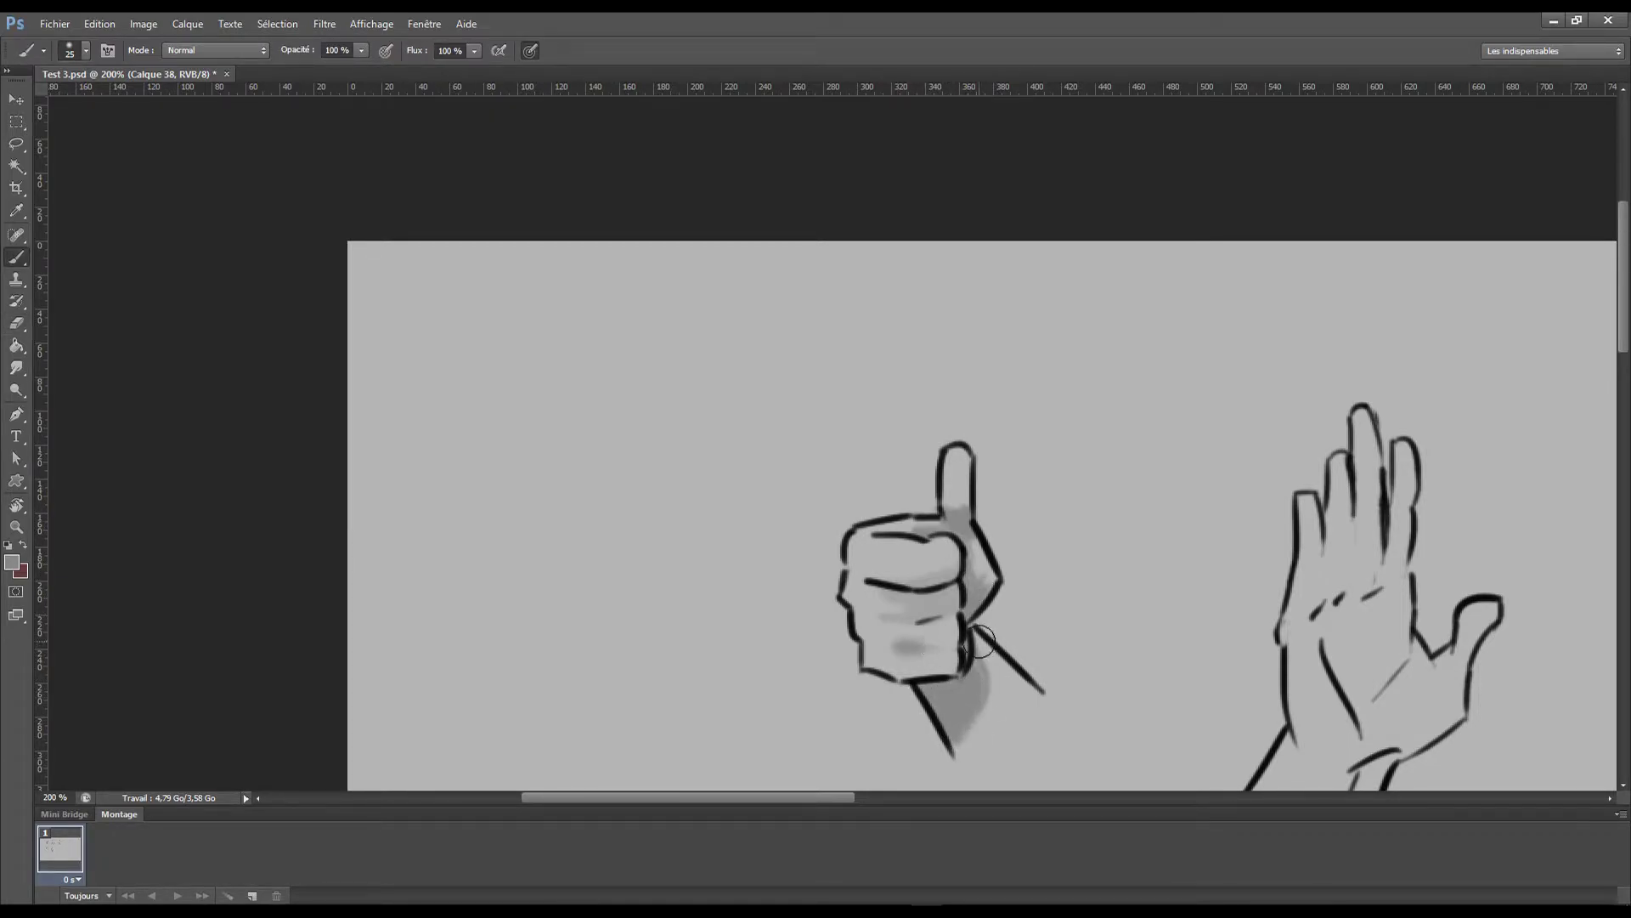
left_click_drag(888, 646, 934, 650)
left_click_drag(876, 596, 942, 584)
Shade the open raised hand's palm, ring finger edge, wrist and under-palm in soft grey.
key("e")
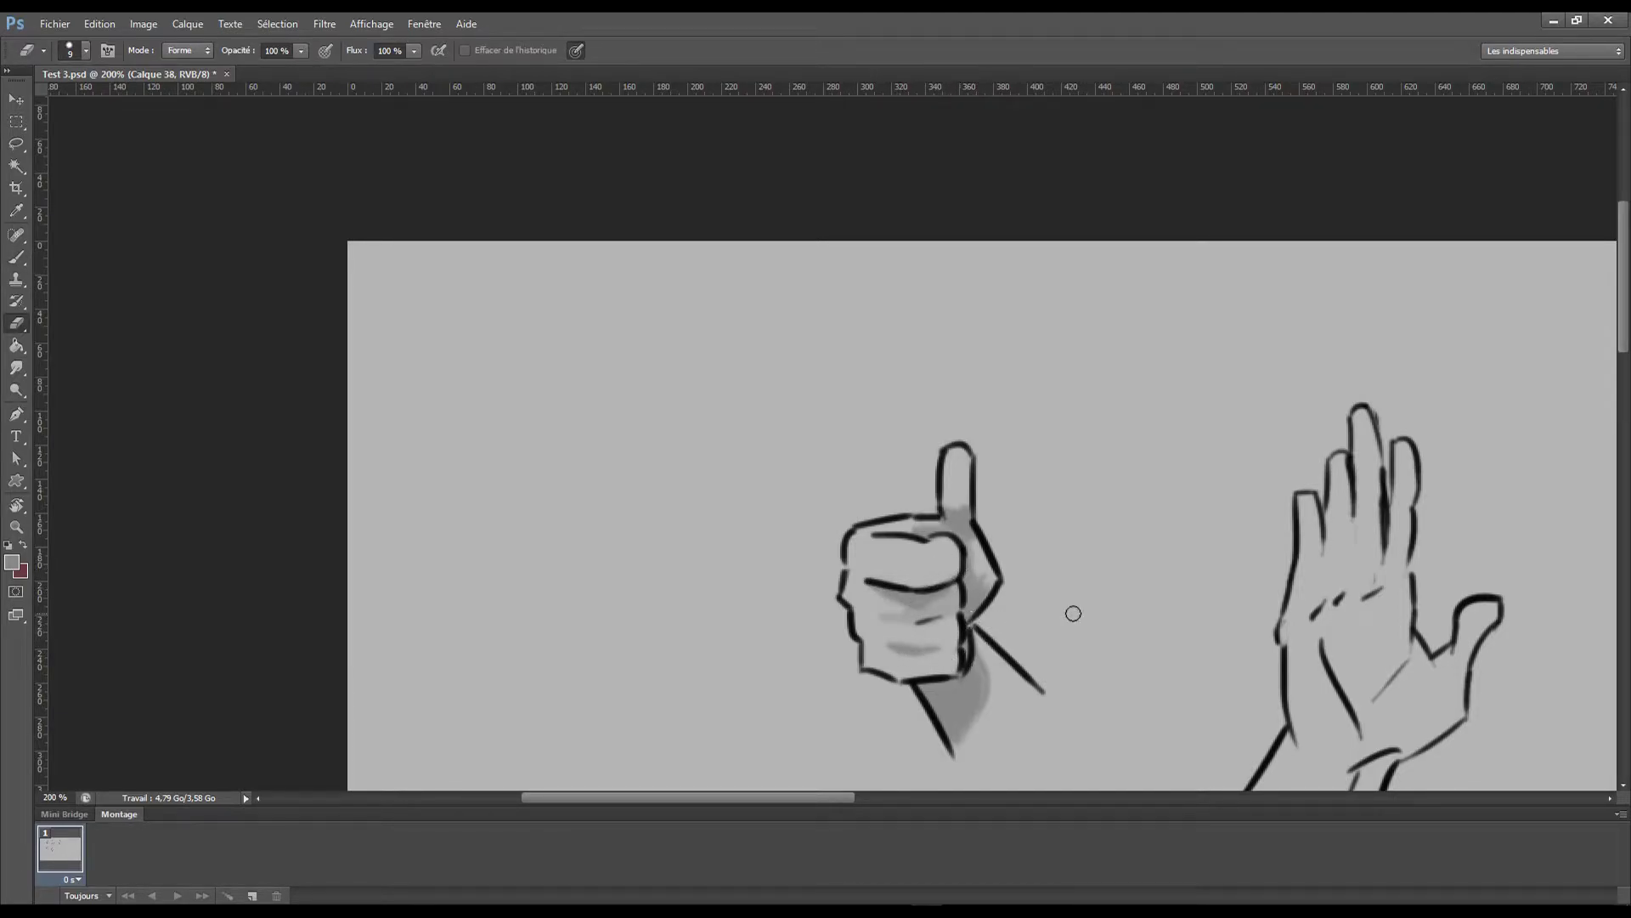
left_click_drag(1019, 620, 803, 464)
key("b")
left_click_drag(1088, 465, 1175, 429)
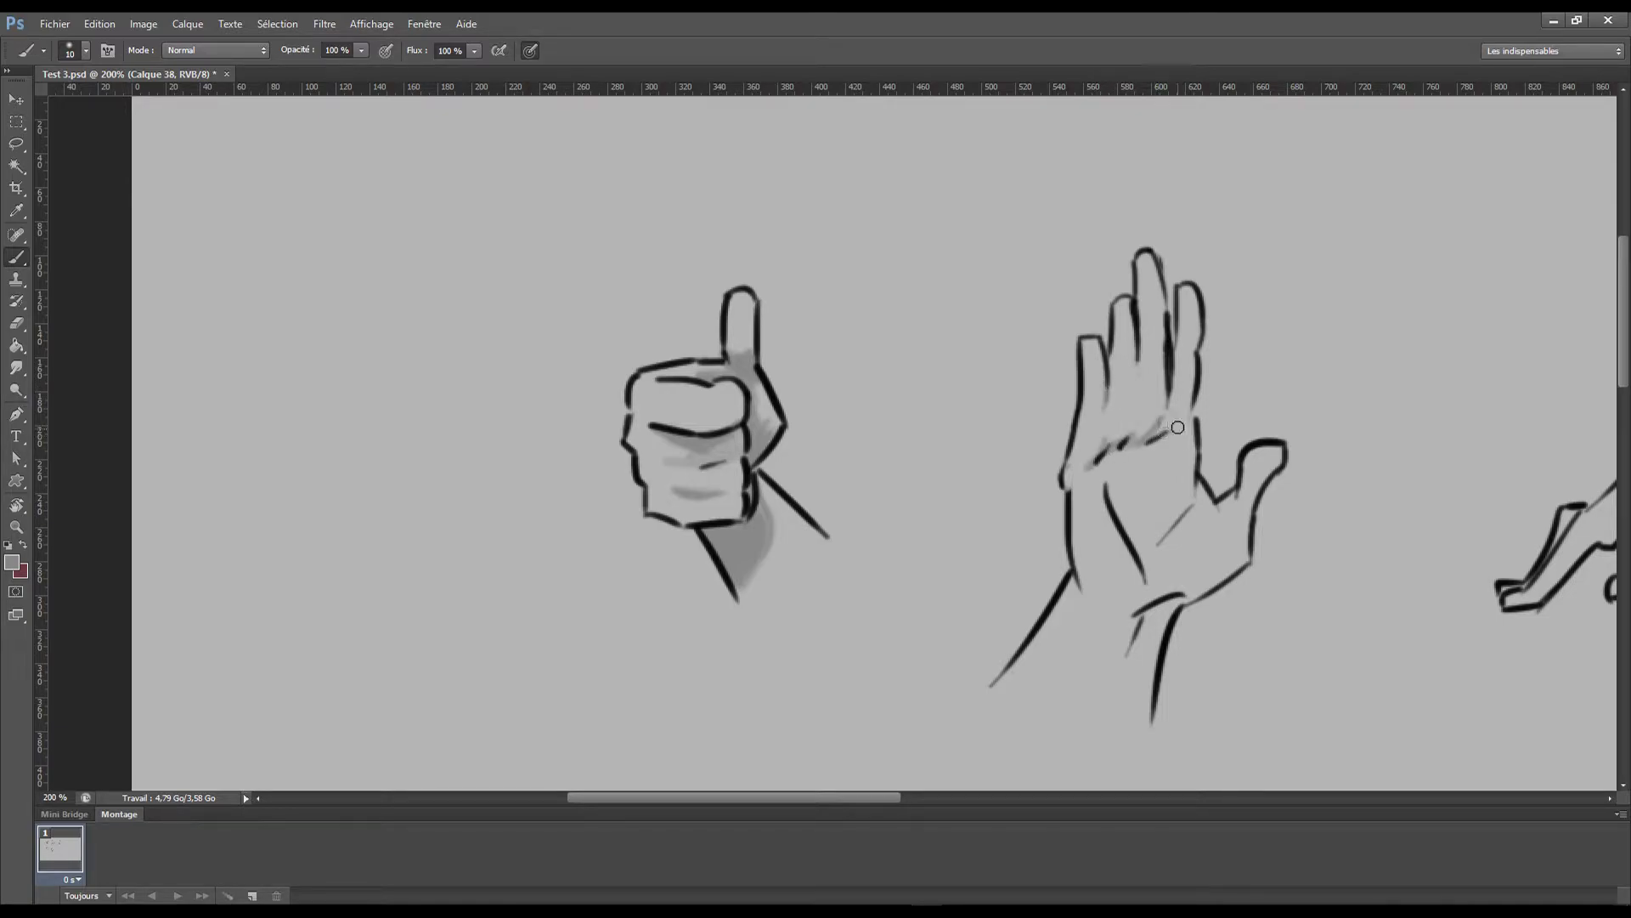
left_click_drag(1192, 339, 1195, 358)
left_click_drag(1079, 580, 1065, 616)
left_click_drag(1173, 605, 1149, 653)
left_click_drag(1153, 466, 1118, 478)
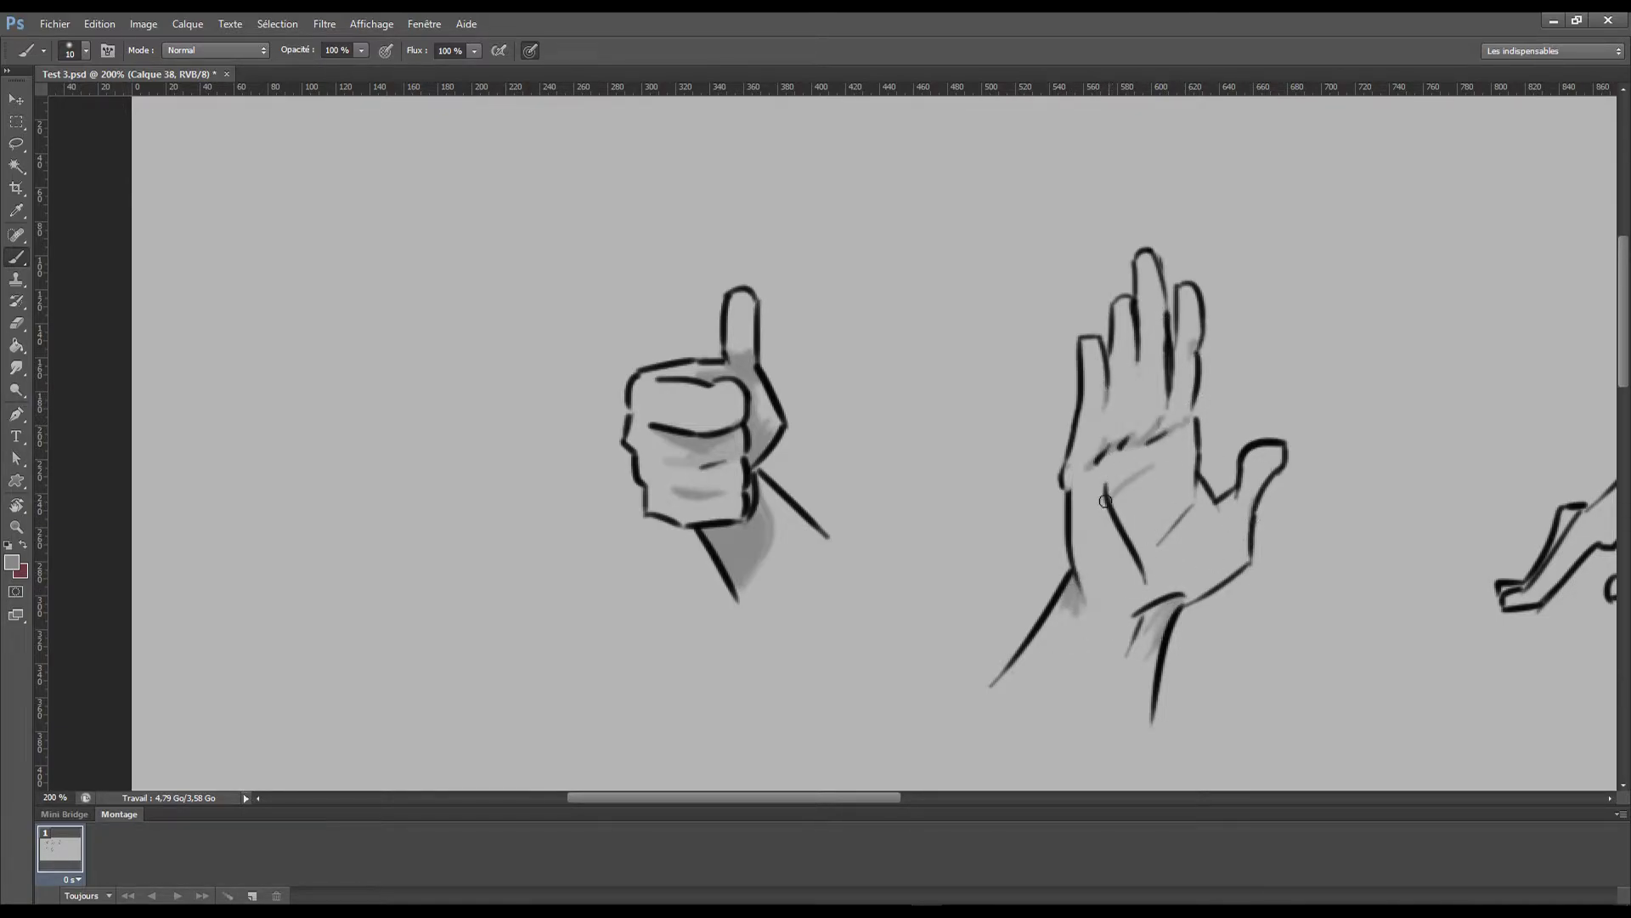
key("e")
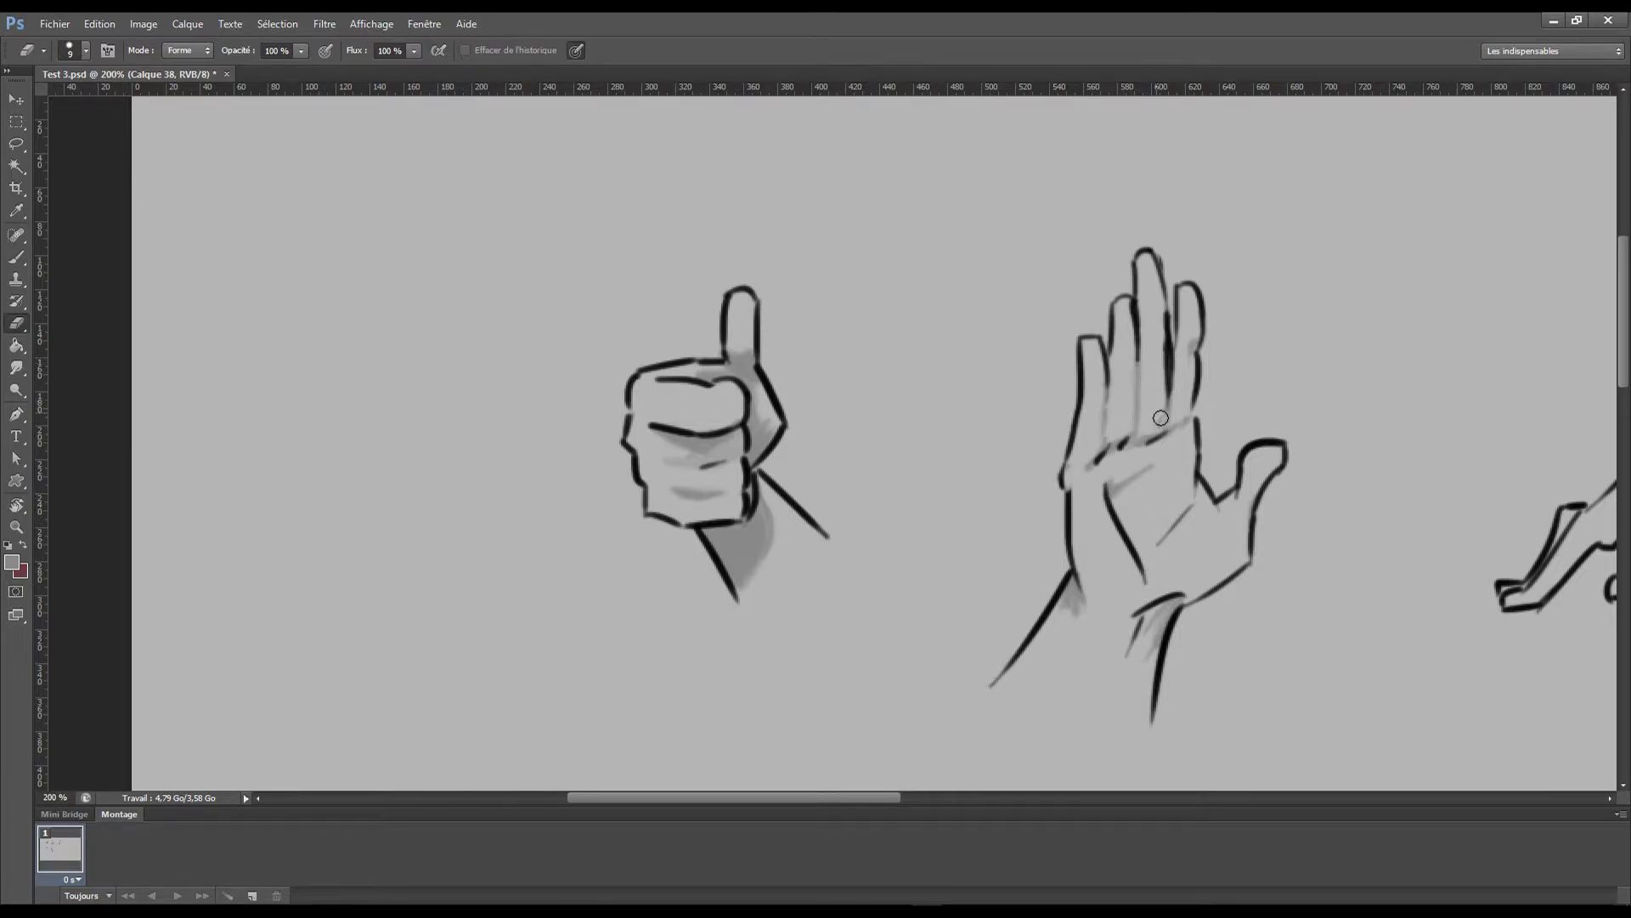
key("b")
Shade the finger-walking hand between its fingers, along the wrist and across the palm.
left_click_drag(1176, 479, 804, 408)
mouse_move(1283, 449)
left_mouse_down()
mouse_move(1325, 404)
mouse_move(1283, 455)
left_mouse_up()
key("bracketright")
key("bracketright")
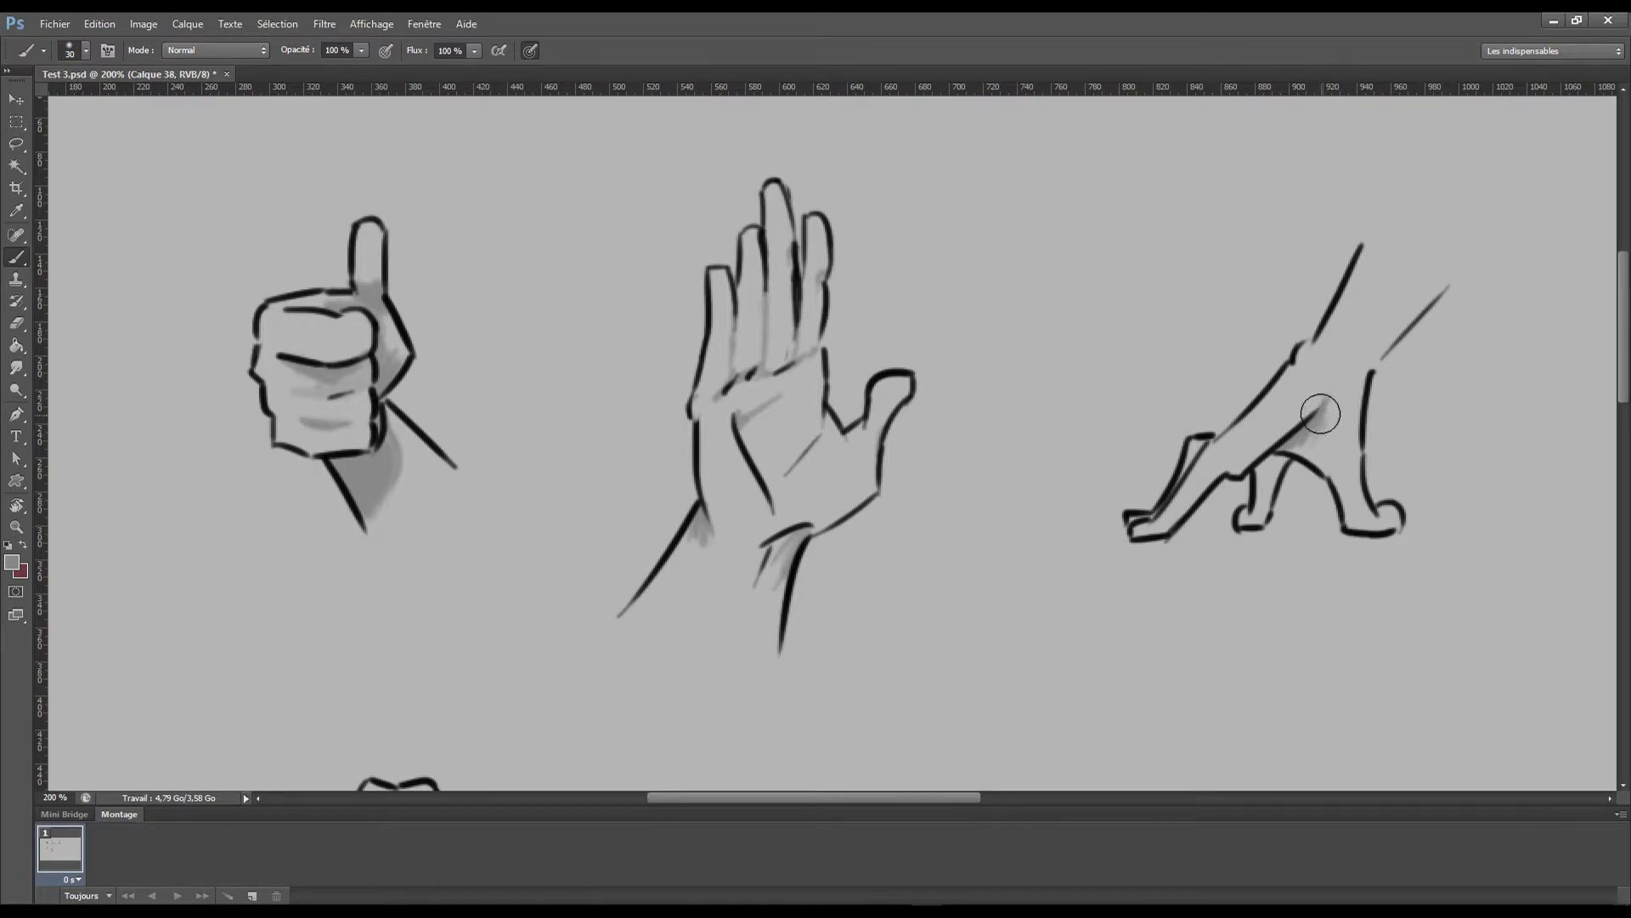
key("bracketleft")
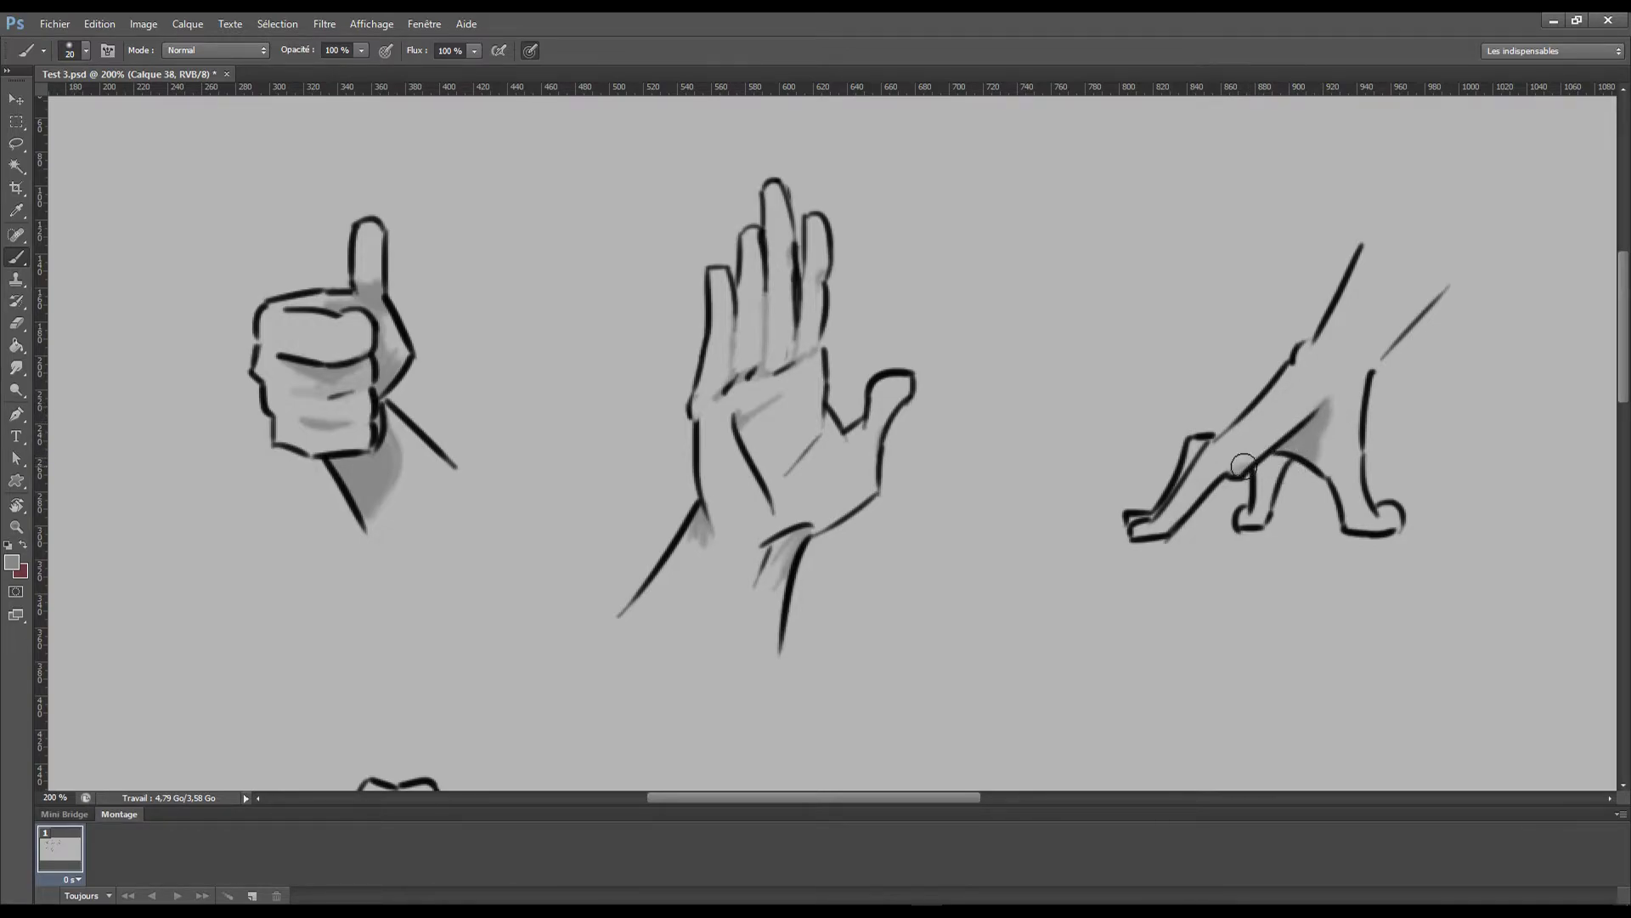
left_click_drag(1275, 459, 1257, 523)
left_click_drag(1350, 492, 1356, 531)
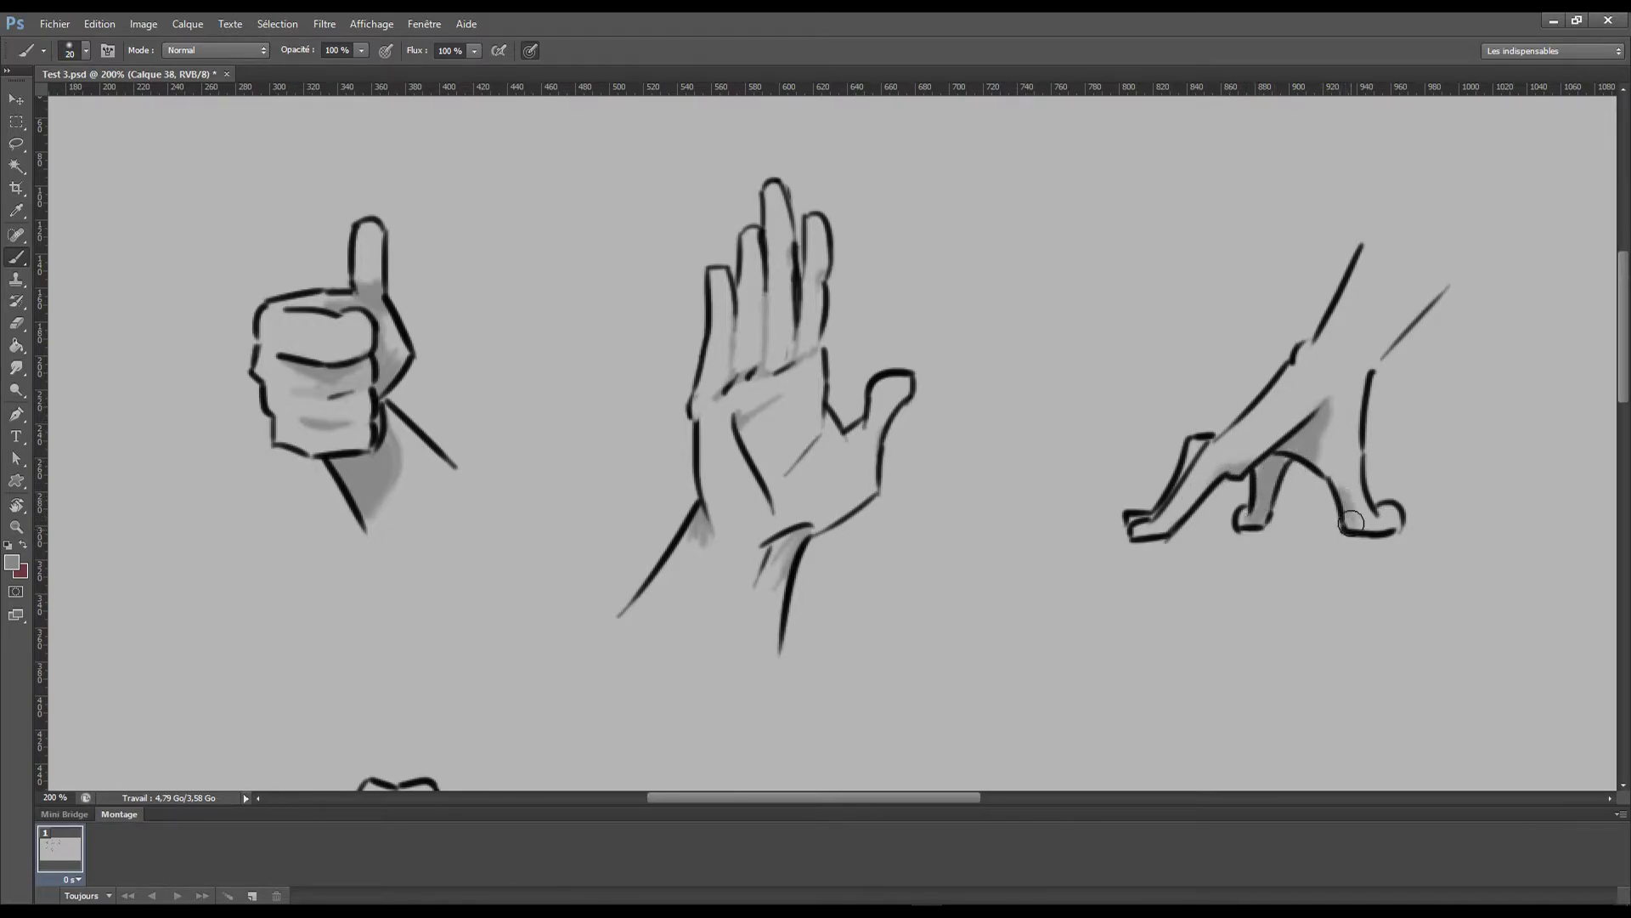
mouse_move(1370, 363)
left_mouse_down()
mouse_move(1341, 421)
mouse_move(1348, 375)
mouse_move(1431, 291)
mouse_move(1358, 353)
left_mouse_up()
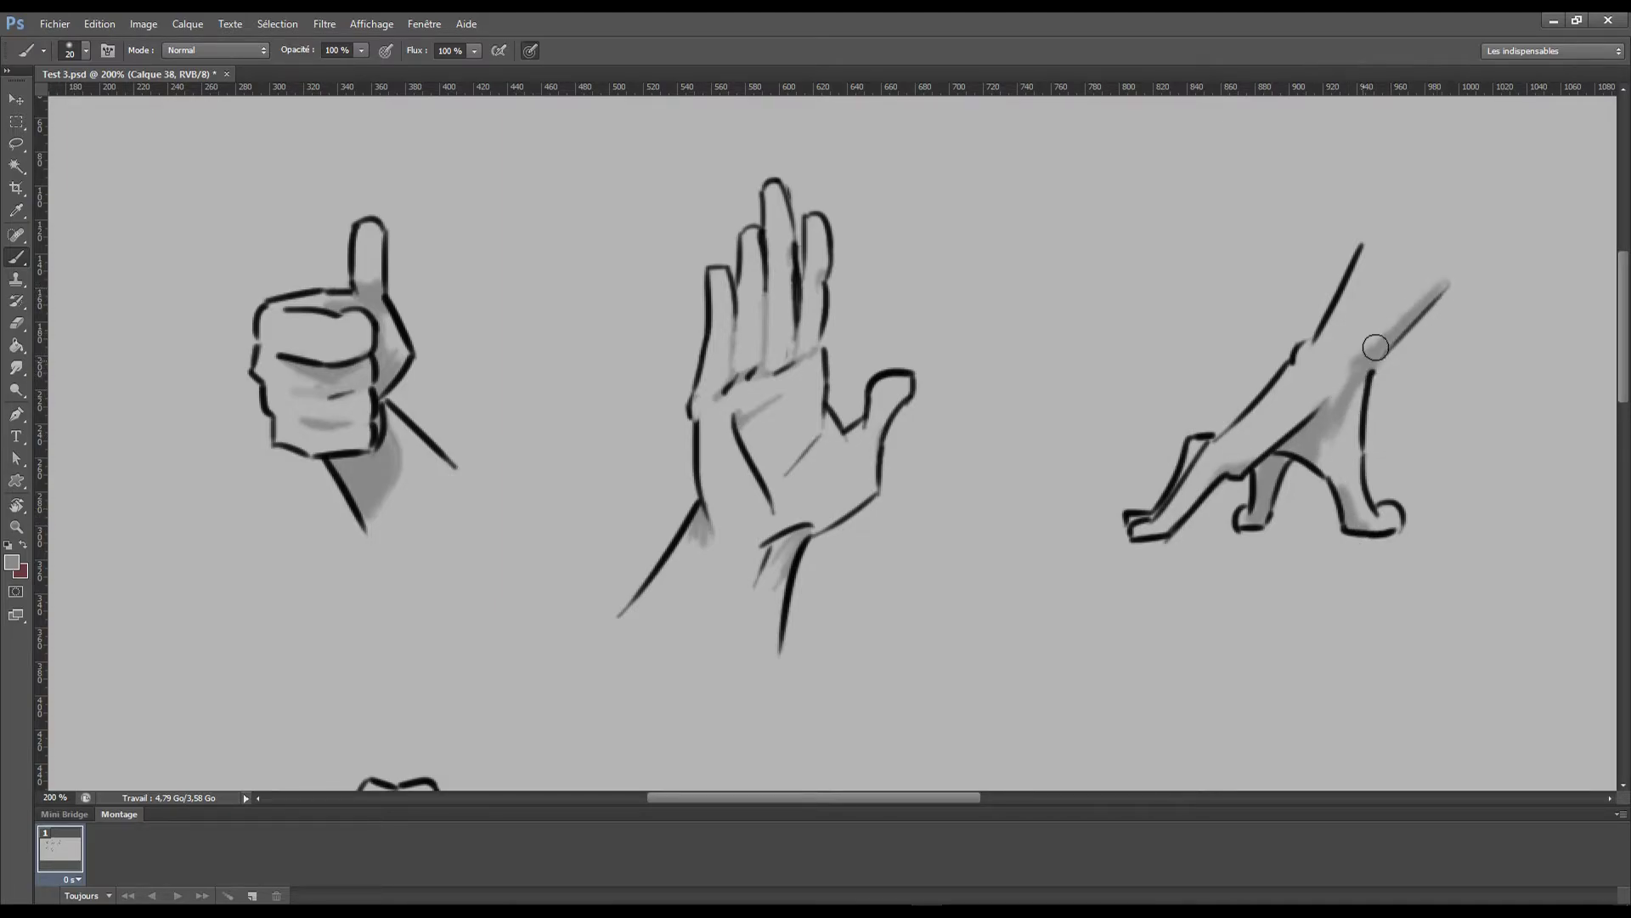
mouse_move(1337, 442)
left_mouse_down()
mouse_move(1347, 475)
mouse_move(1355, 450)
mouse_move(1313, 455)
left_mouse_up()
Shade the fist, its wrist below the knuckles, and darken the knuckle shading in grey.
scroll(1261, 469, "down", 5)
scroll(1285, 502, "left", 5)
mouse_move(684, 485)
left_mouse_down()
mouse_move(705, 502)
mouse_move(782, 476)
mouse_move(828, 484)
left_mouse_up()
left_click_drag(750, 531, 767, 601)
left_click_drag(794, 543, 803, 577)
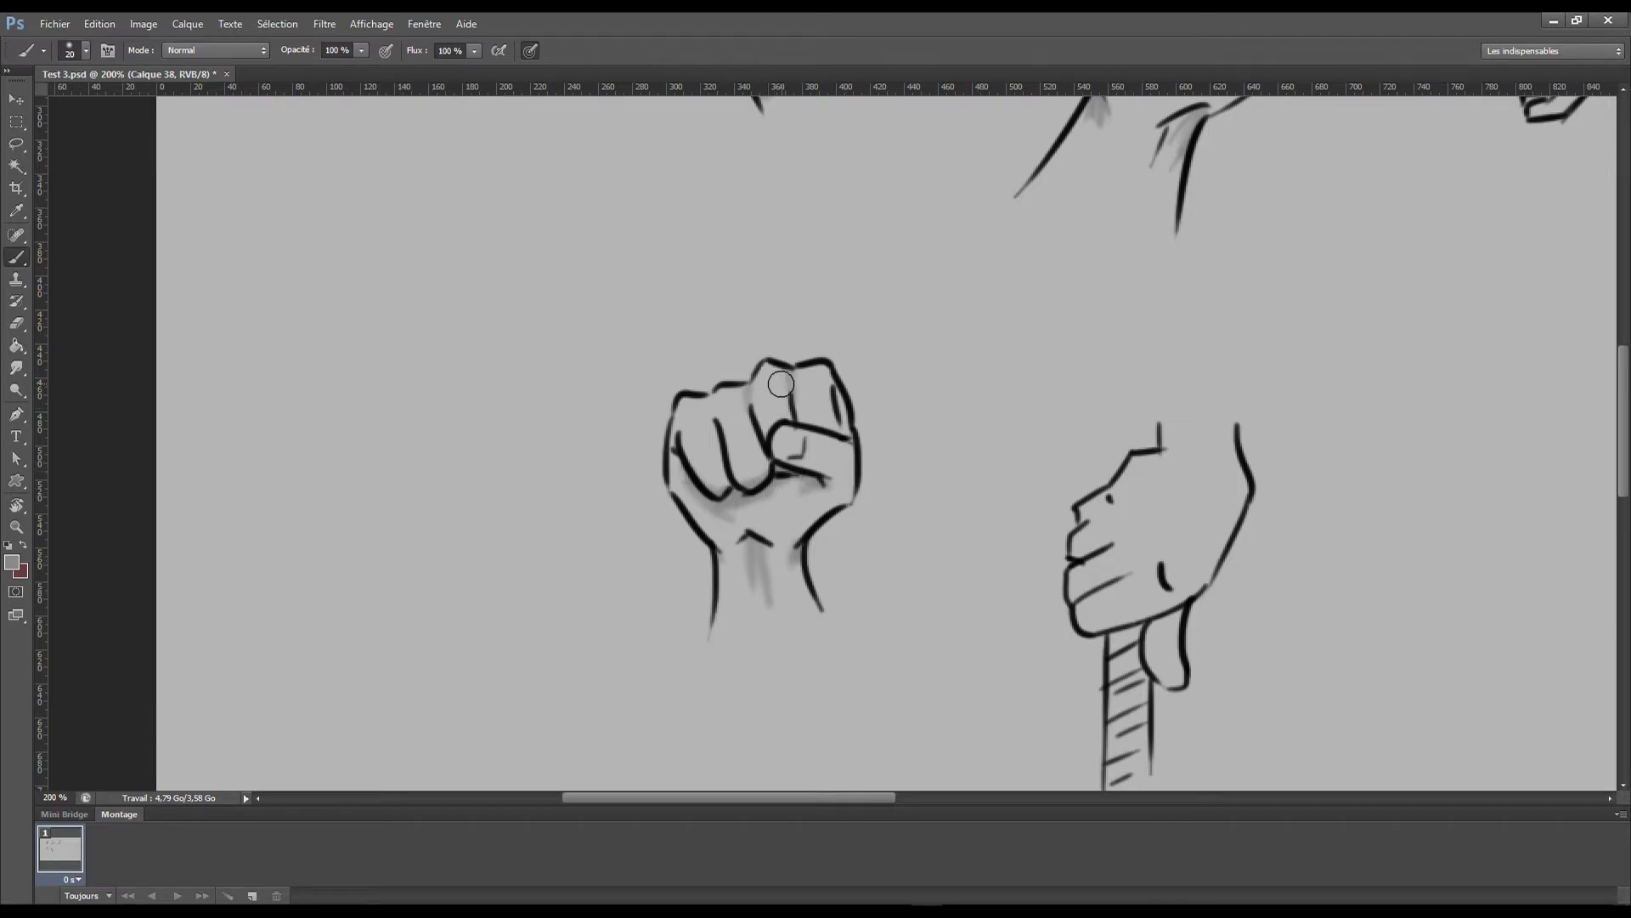
key("e")
key("b")
left_click_drag(794, 497, 730, 502)
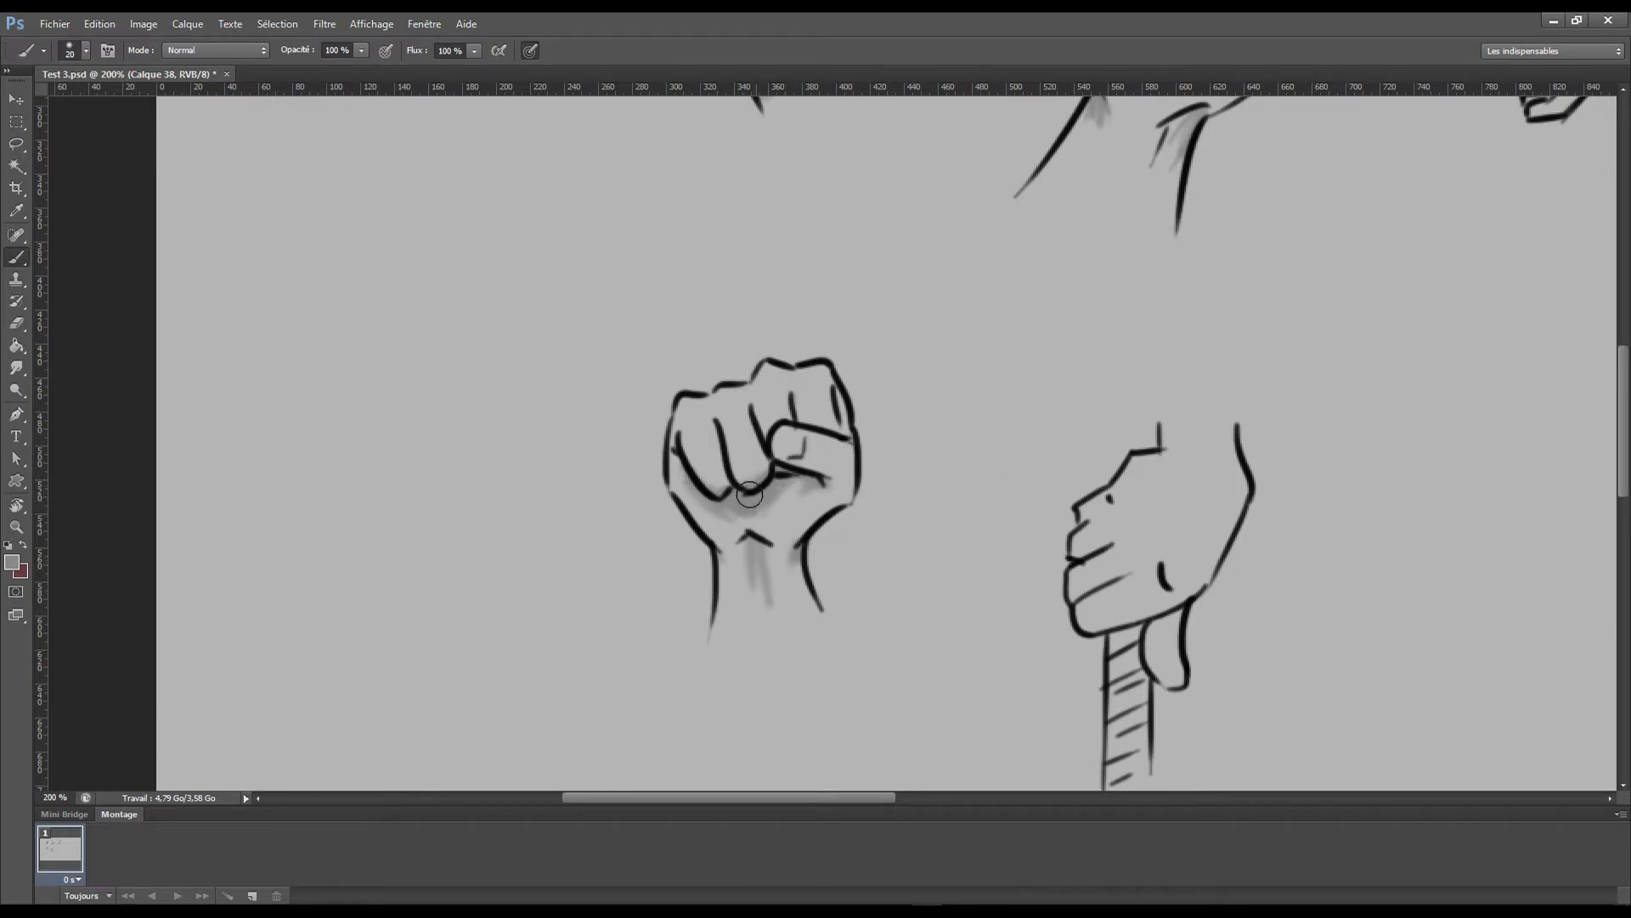
Shade beneath the gripping hand and stick top, then zoom out to view the sheet.
scroll(1026, 572, "right", 5)
scroll(1026, 572, "down", 1)
mouse_move(1011, 565)
left_mouse_down()
mouse_move(935, 586)
mouse_move(930, 629)
left_mouse_up()
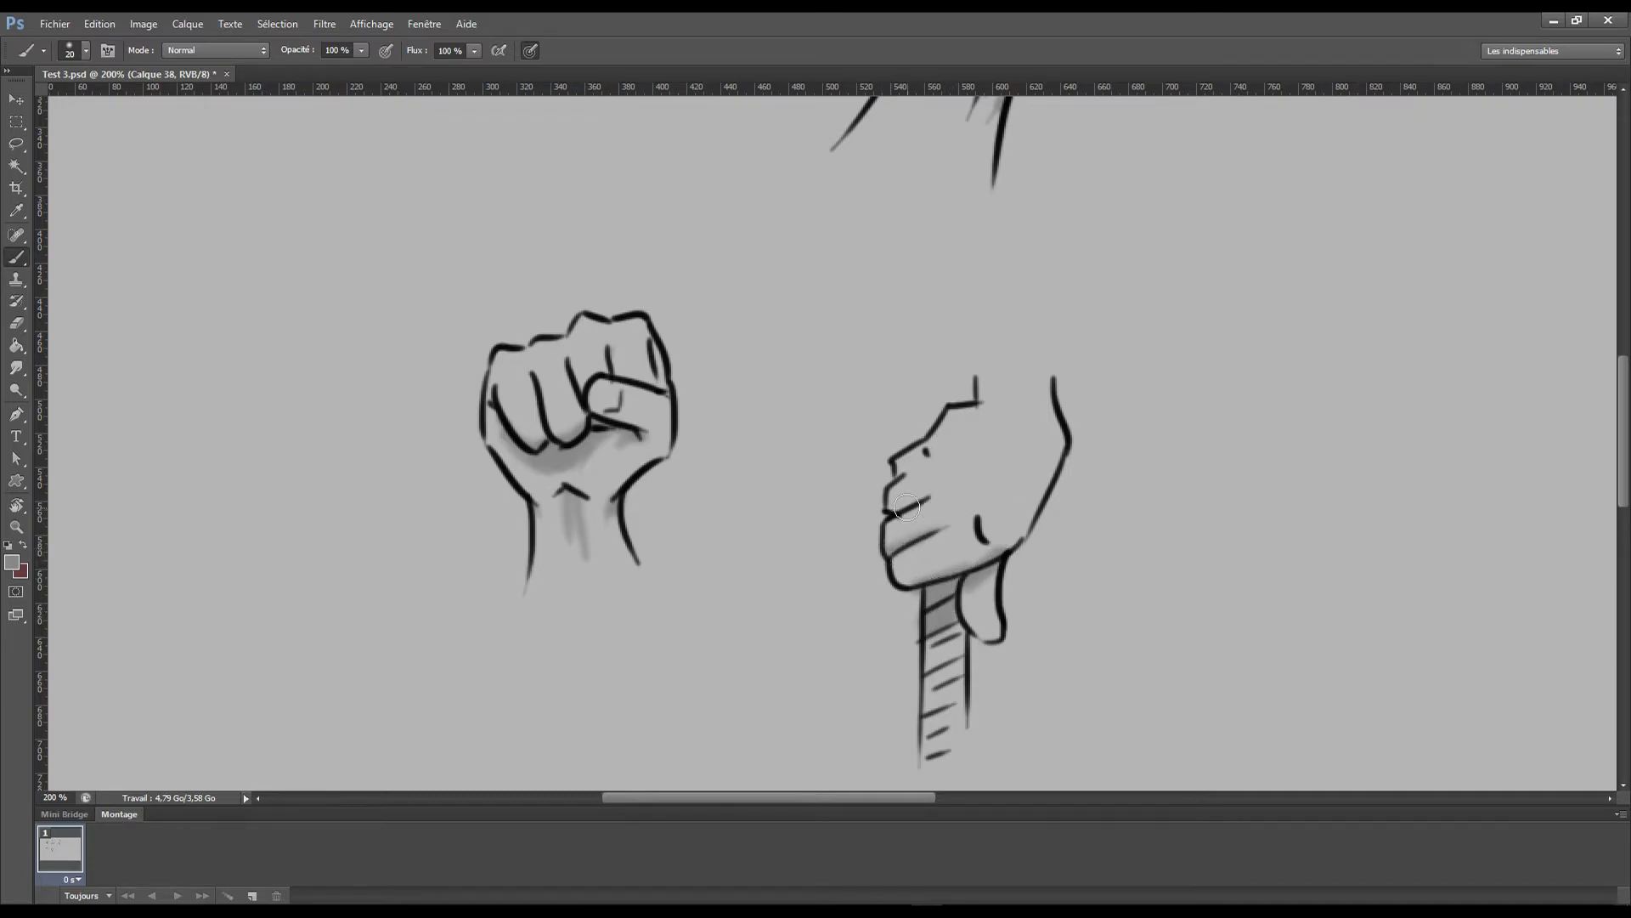
key("ctrl+minus")
left_click_drag(903, 539, 1053, 543)
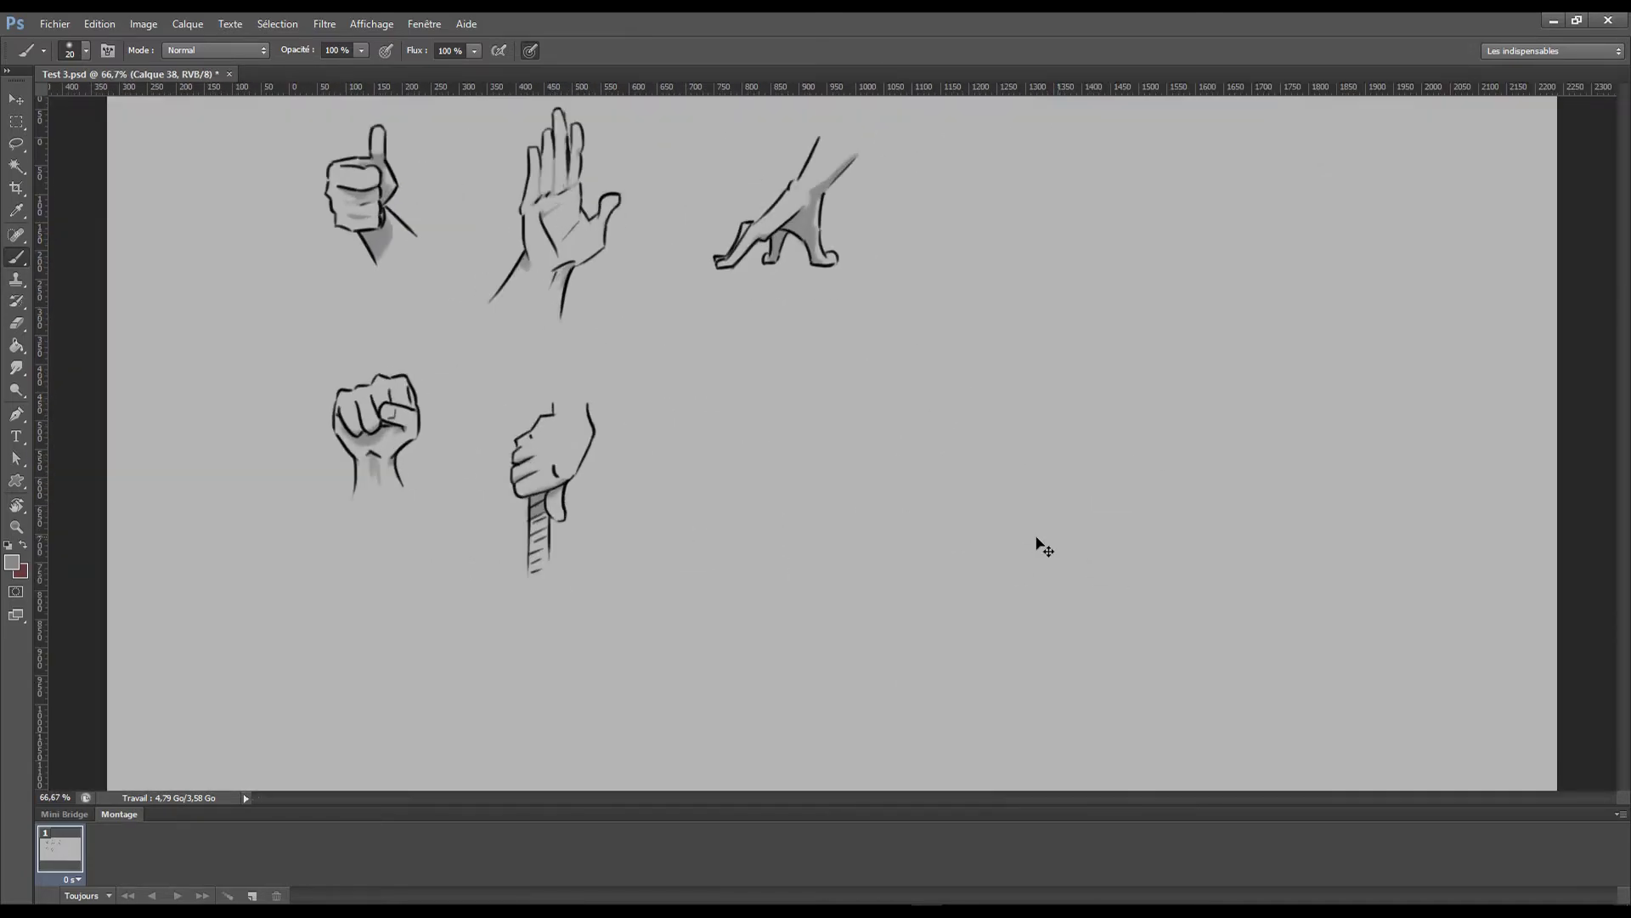
Save Test 3.psd, then briefly zoom into the fist and glance at the brush presets.
key("ctrl+s")
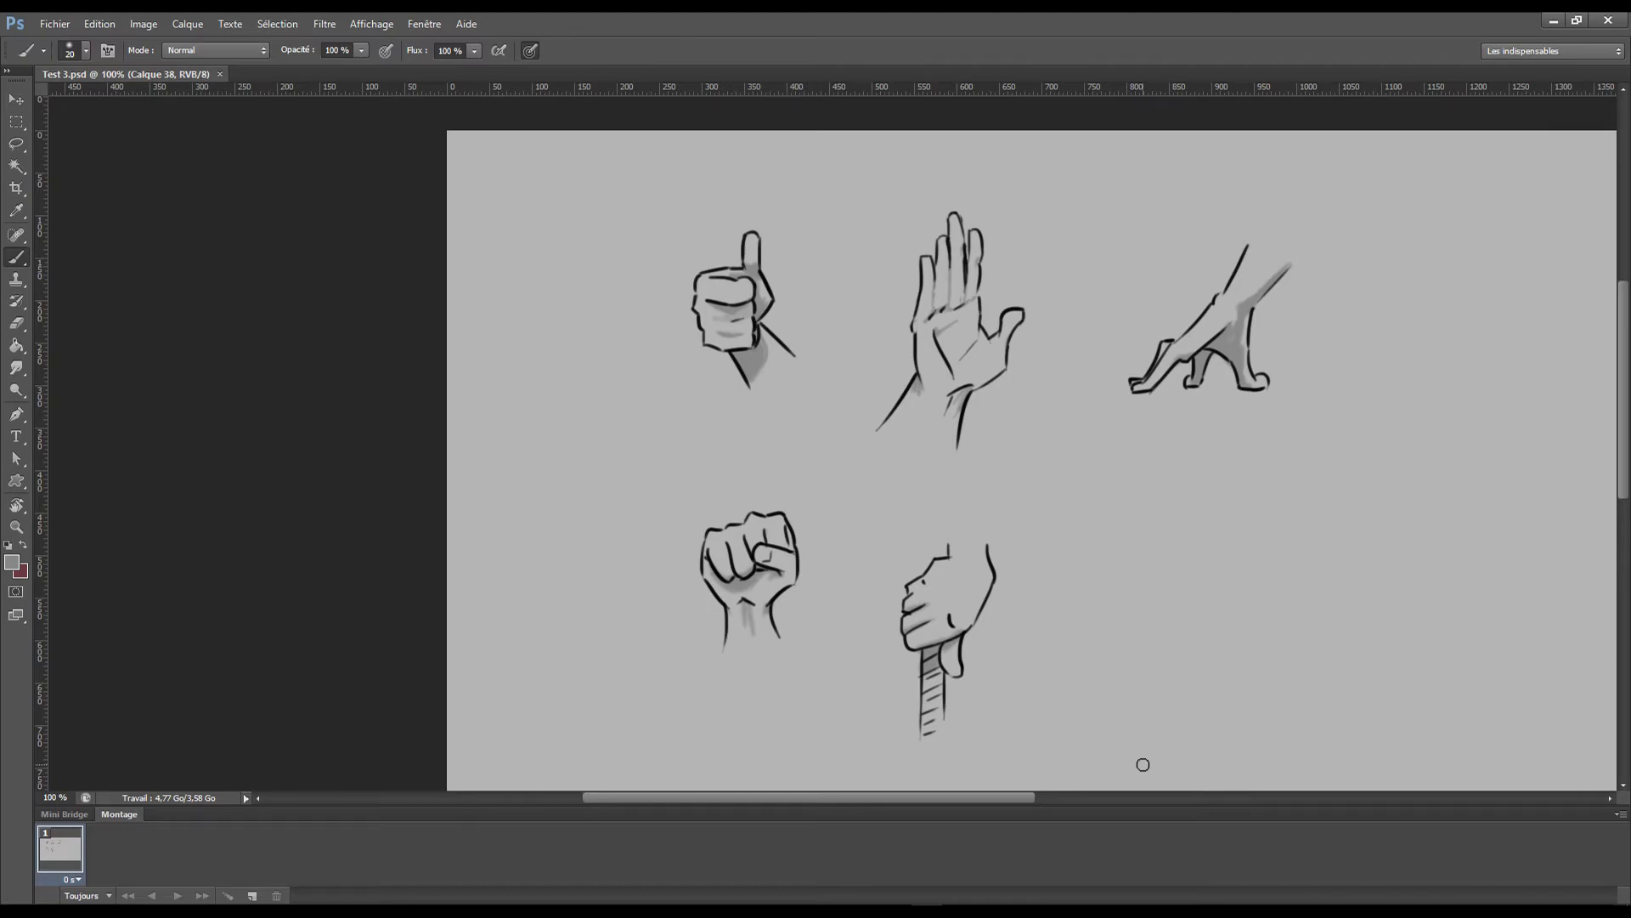
scroll(1094, 388, "up", 2)
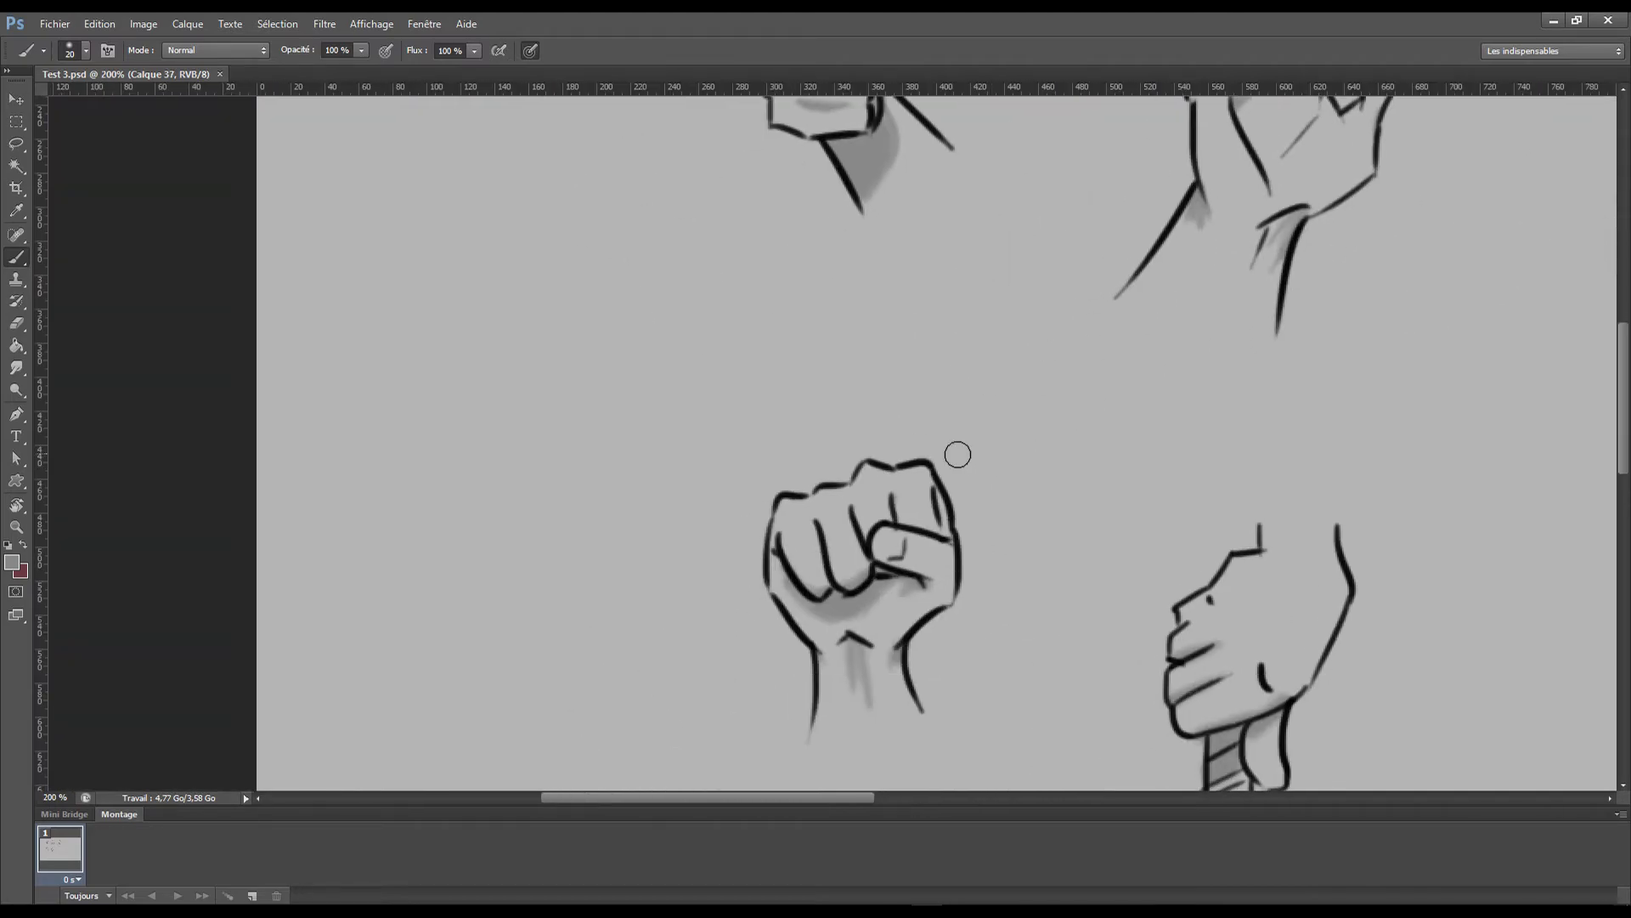
key("e")
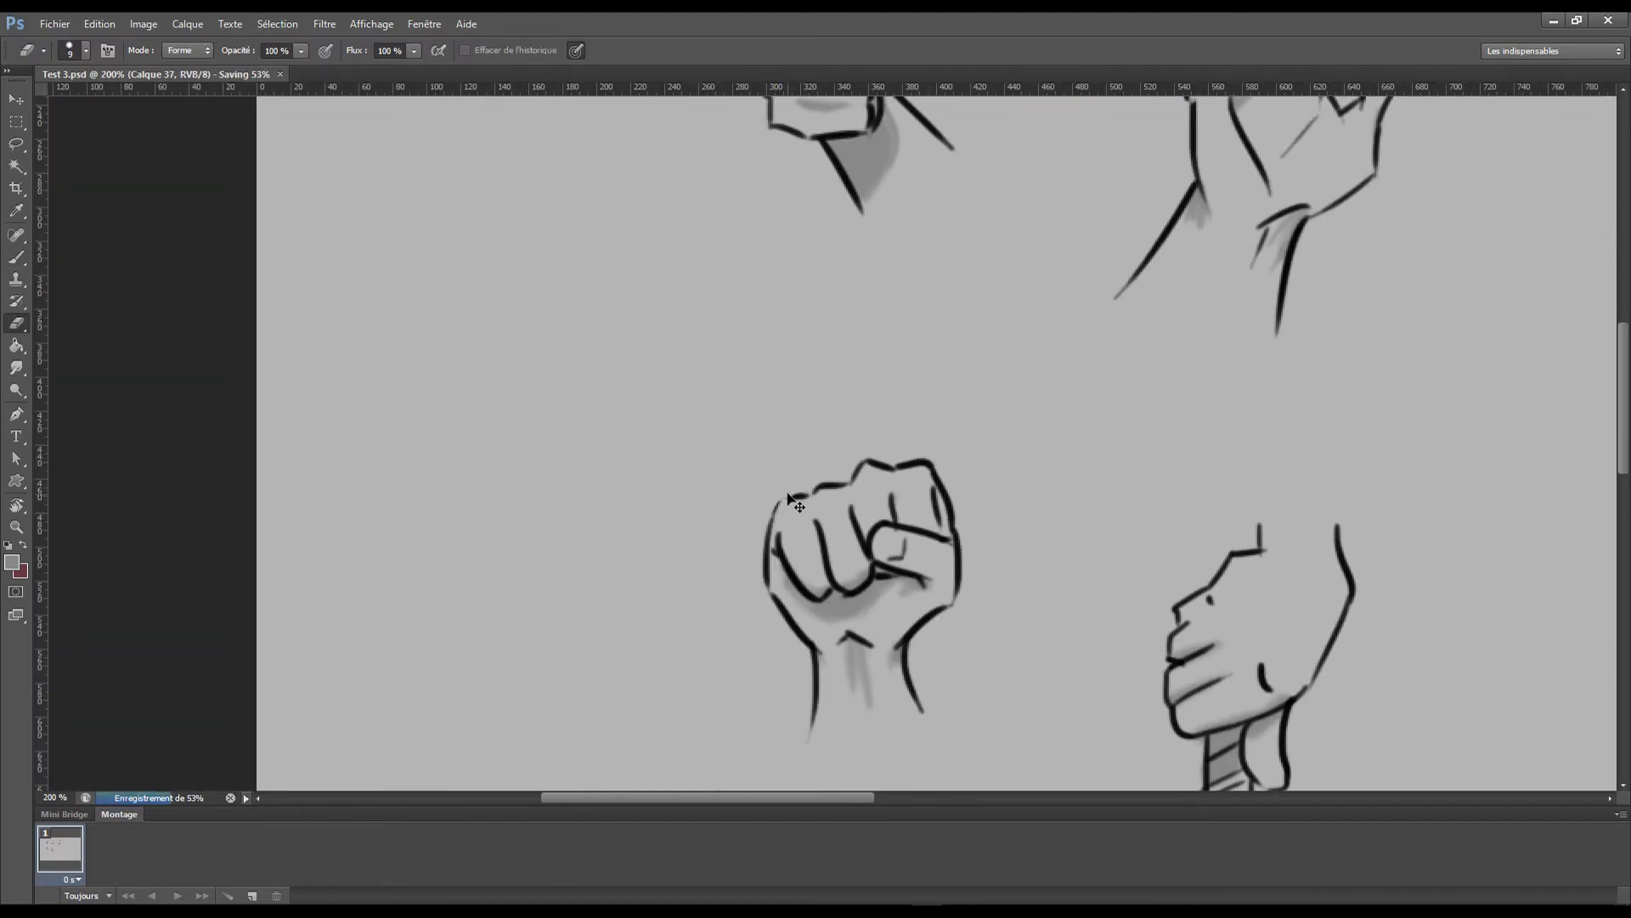
scroll(972, 466, "down", 2)
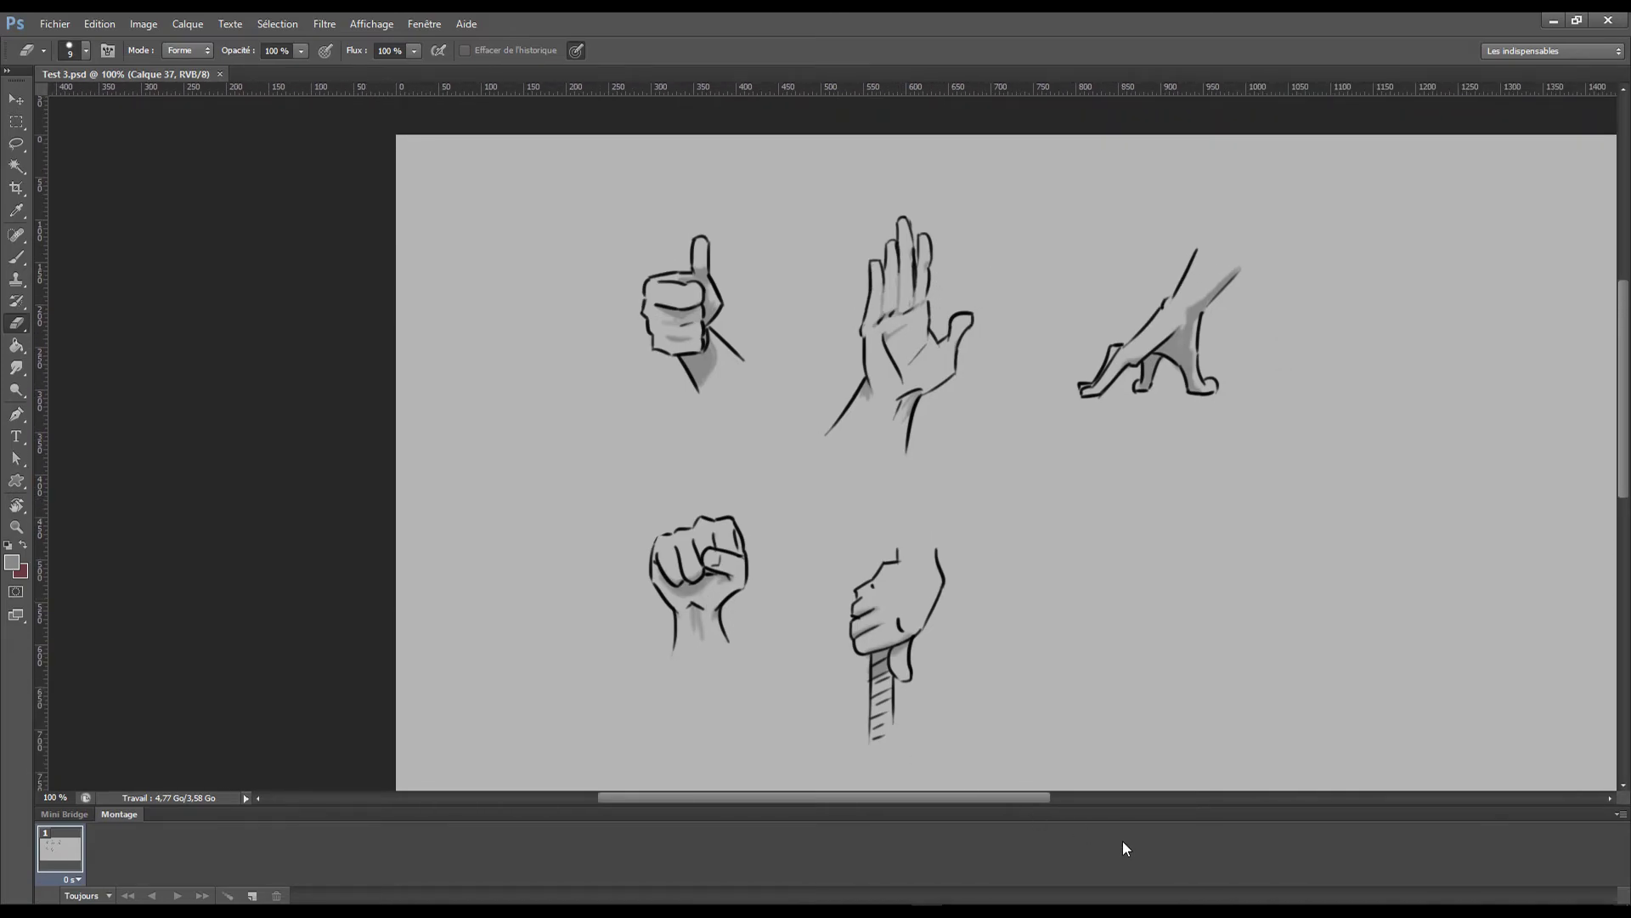
left_click(86, 50)
left_click(117, 561)
Save Test 3.psd again and redraw the stick's outline line below the gripping hand.
key("i")
key("b")
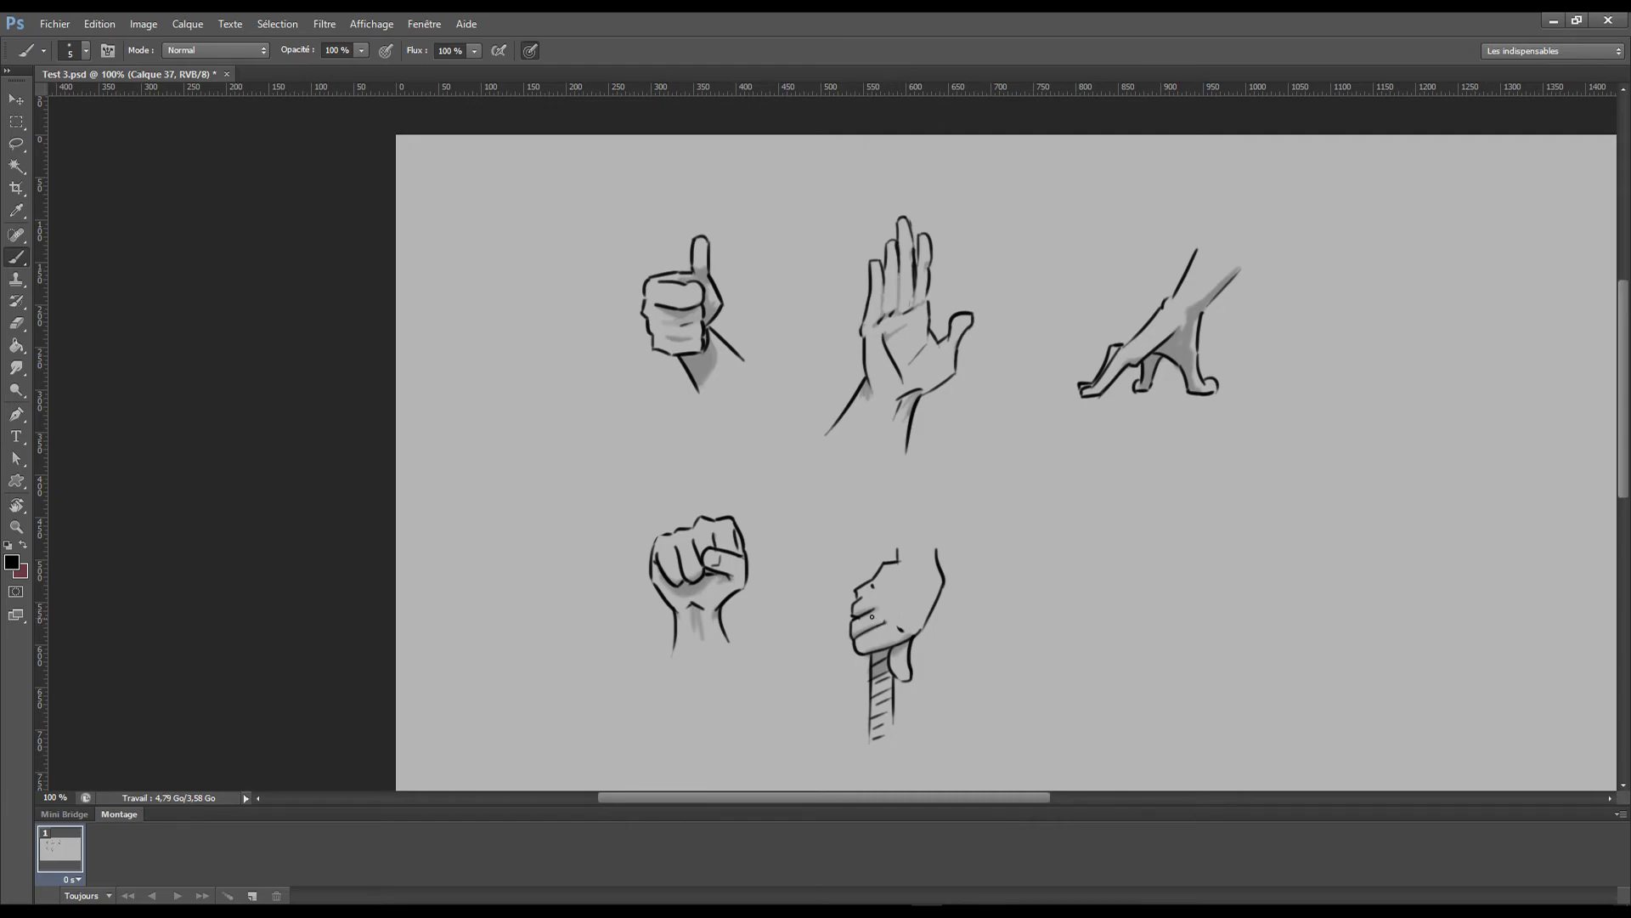
key("ctrl+s")
key("ctrl+plus")
scroll(899, 546, "down", 4)
key("e")
left_click_drag(956, 510, 958, 548)
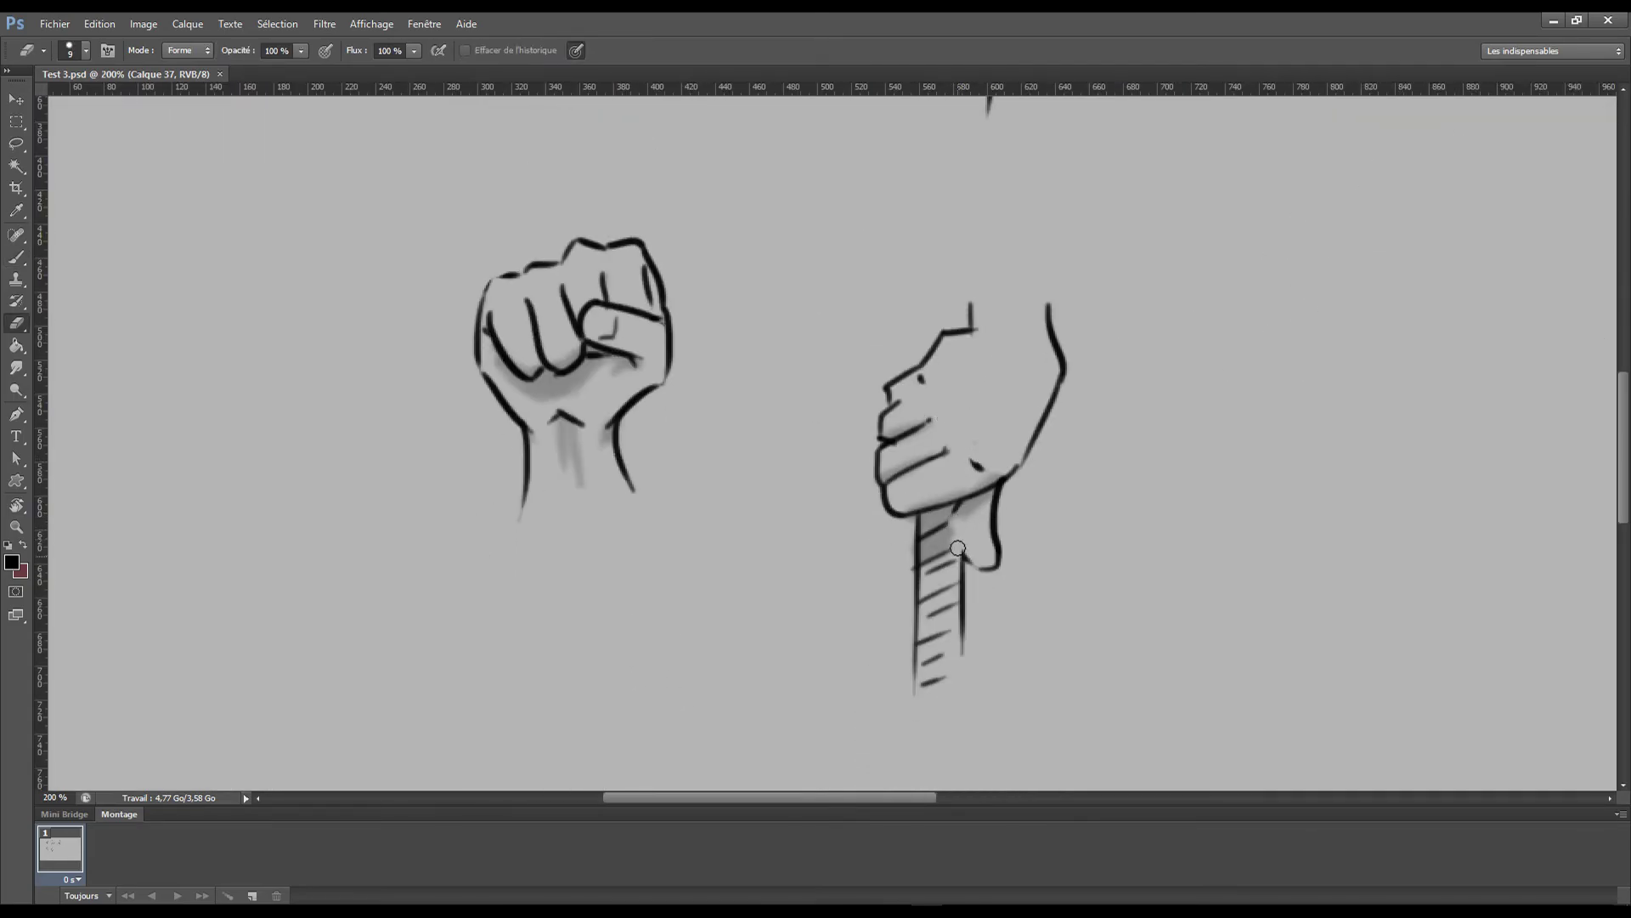
key("b")
left_click_drag(961, 499, 961, 554)
On a new layer, paint grey shading along the stick's right edge below the hand.
key("ctrl+shift+alt+n")
left_click(953, 514, "alt")
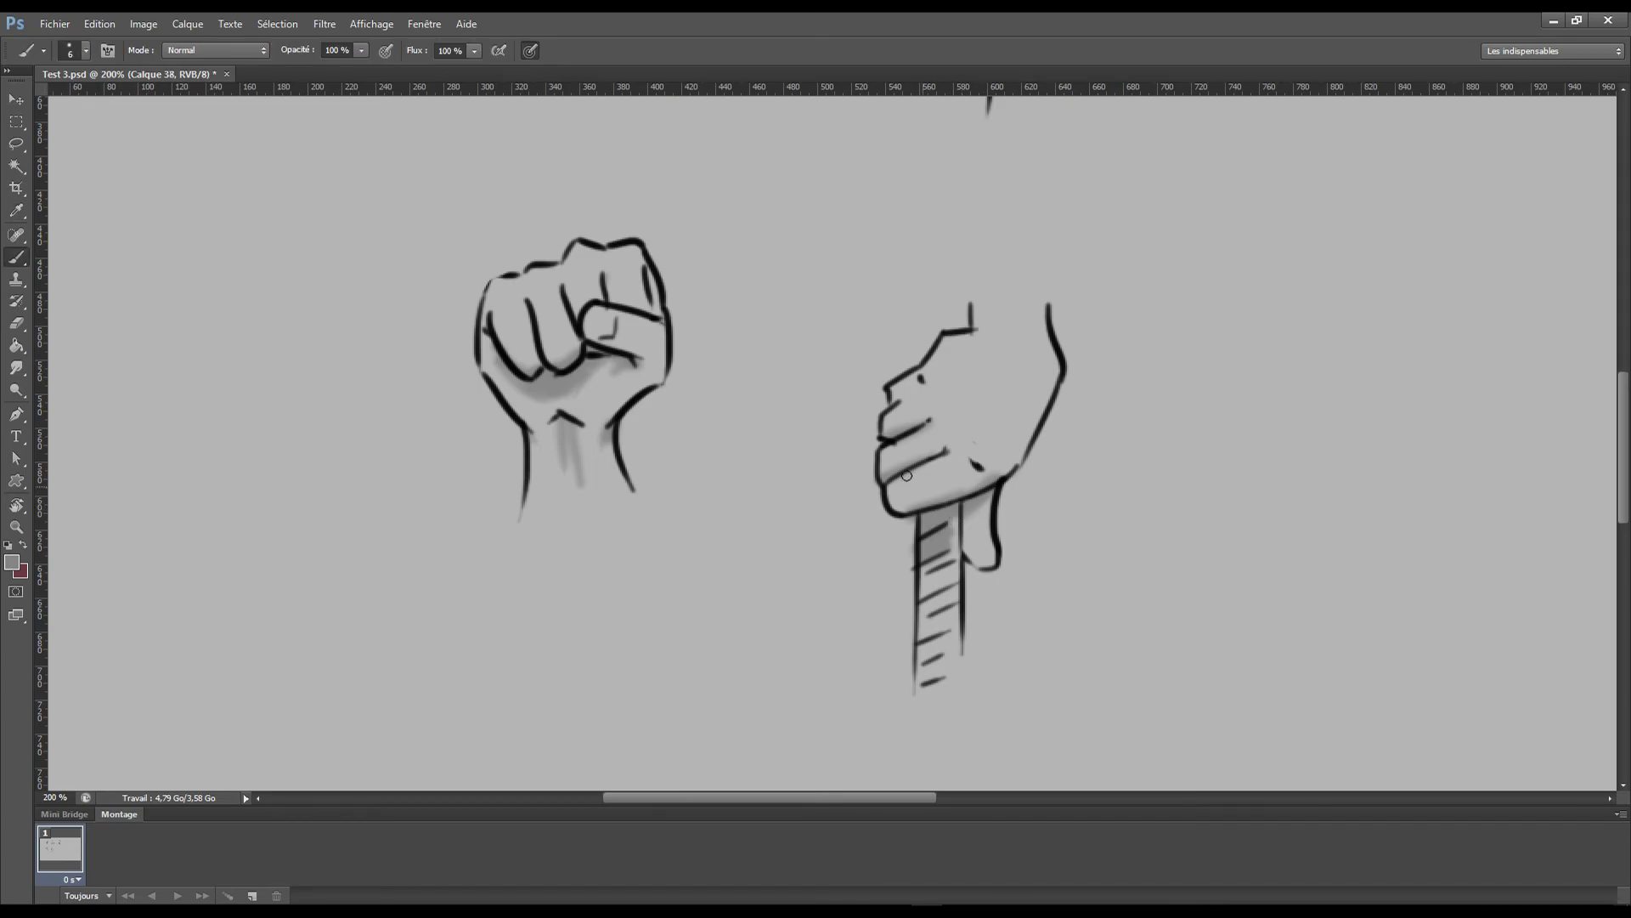
mouse_move(974, 503)
left_mouse_down()
mouse_move(972, 553)
mouse_move(926, 613)
left_mouse_up()
key("ctrl+minus")
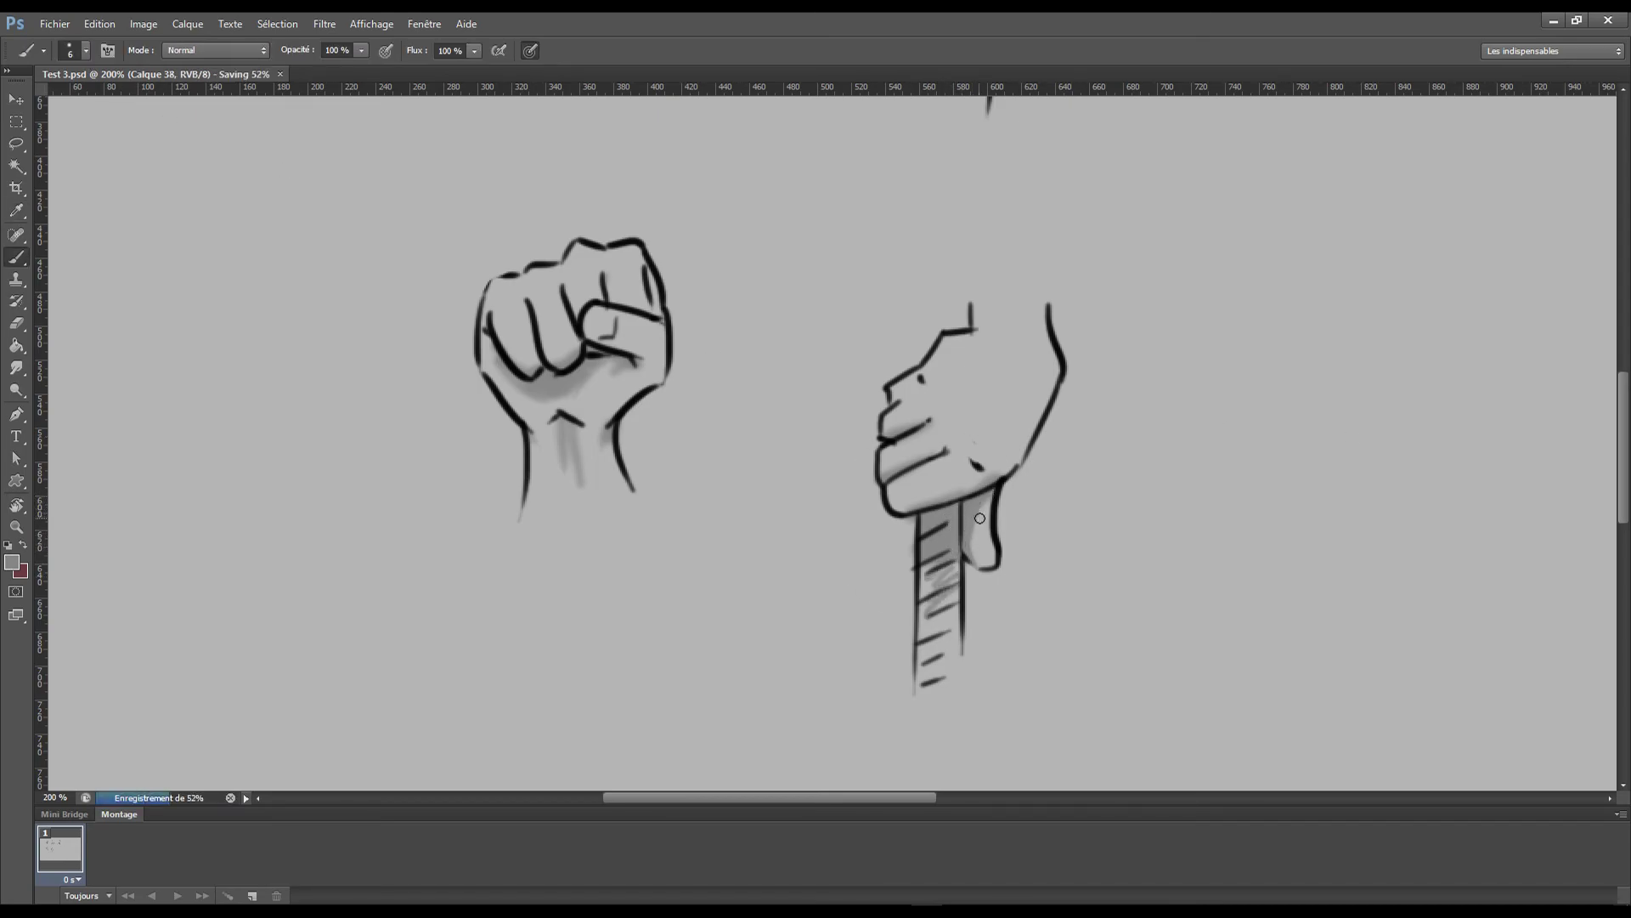
left_click_drag(1096, 477, 1052, 598)
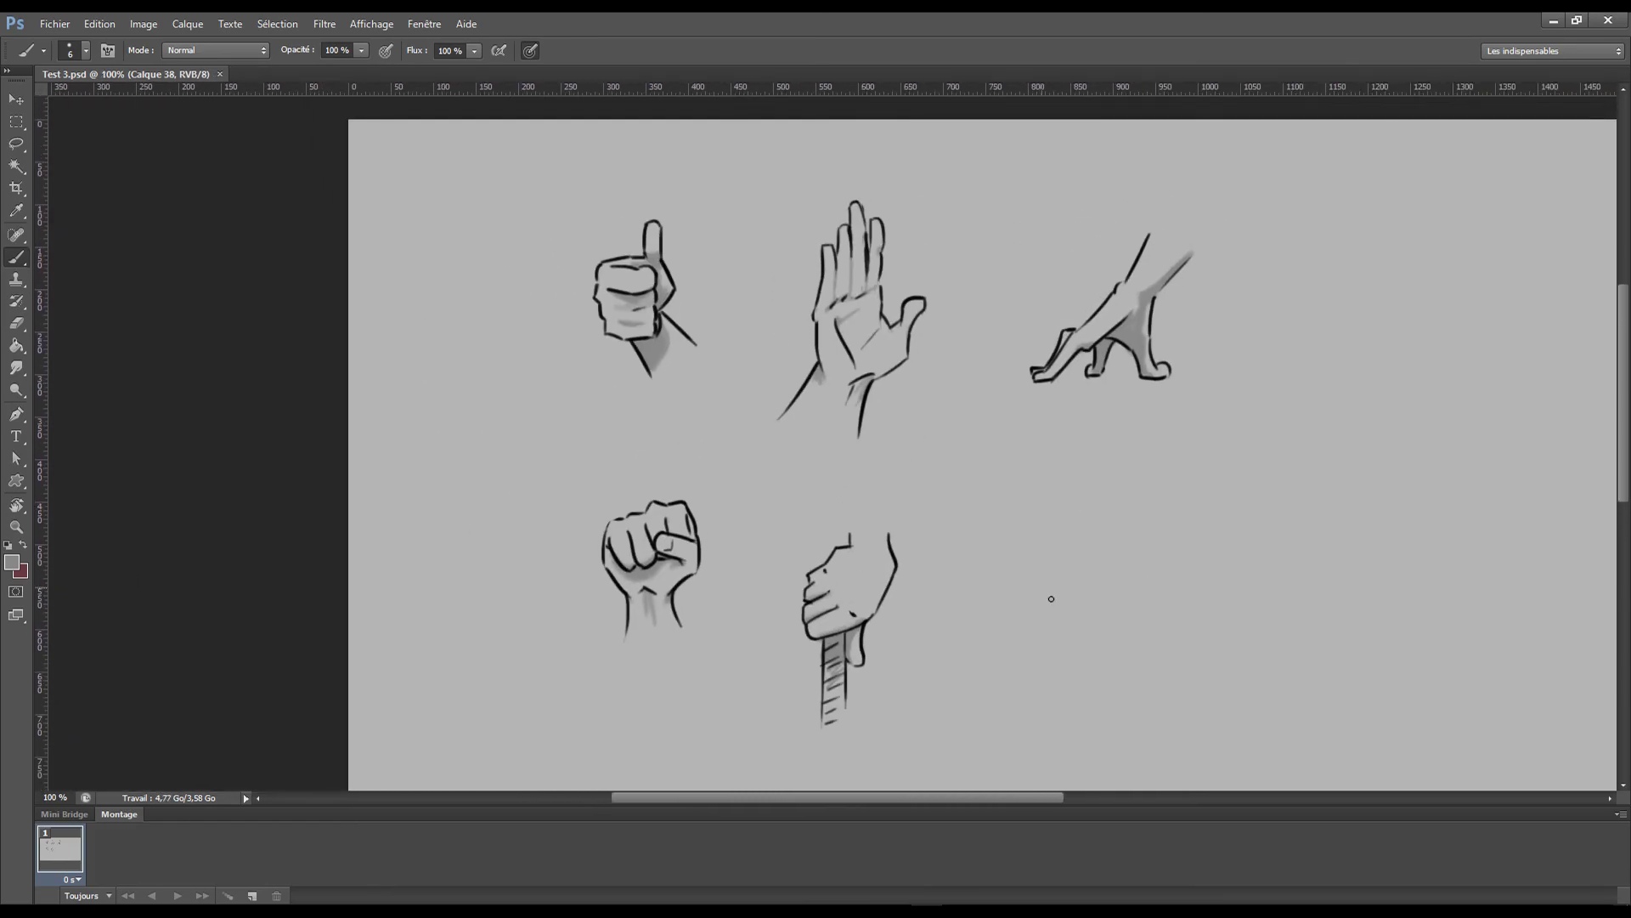